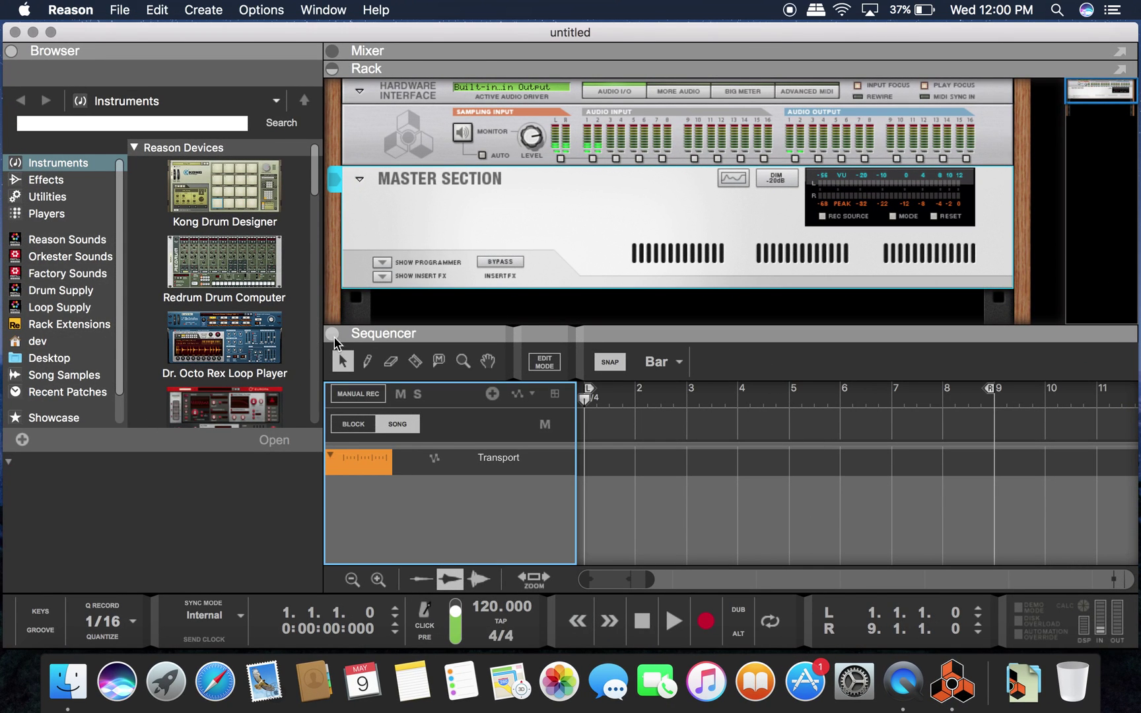
Collapse the Sequencer and add a Kong Drum Designer with the Kong Kit patch to the rack
left_click(333, 334)
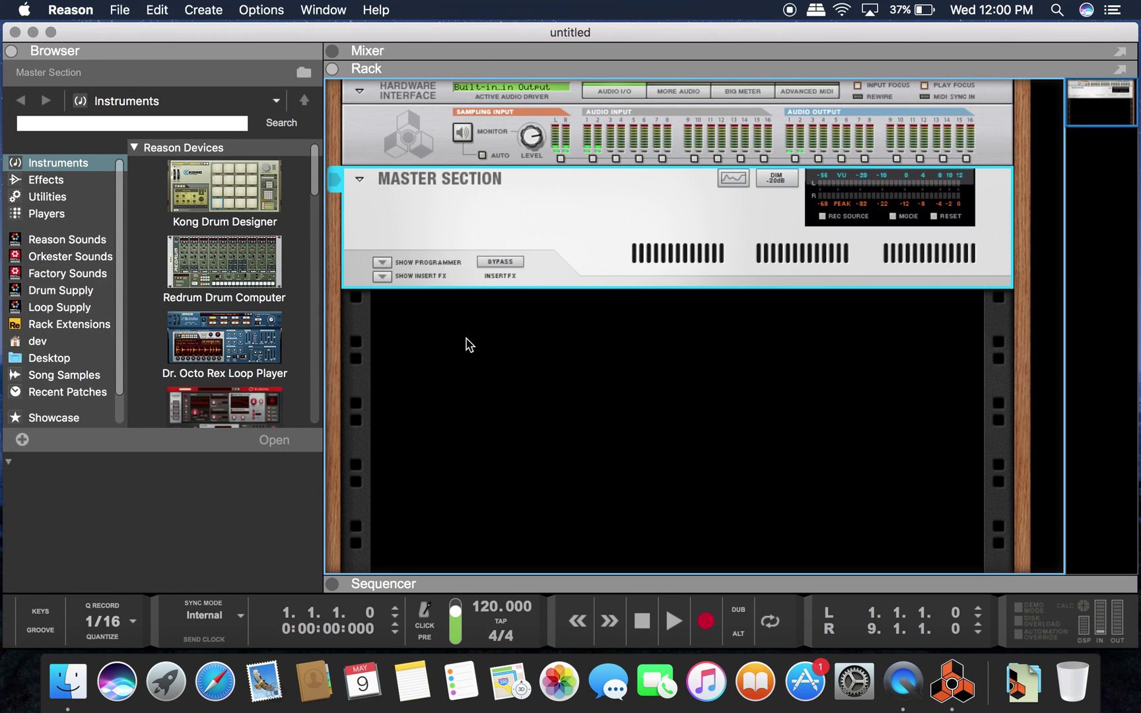
right_click(523, 360)
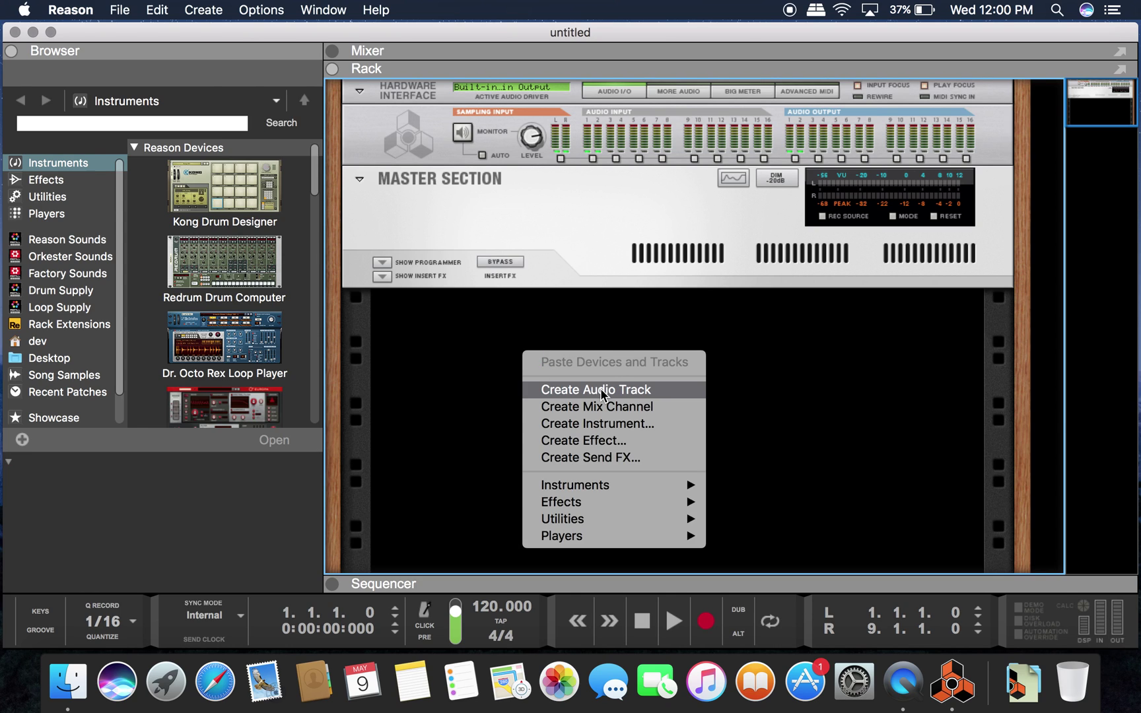
mouse_move(651, 484)
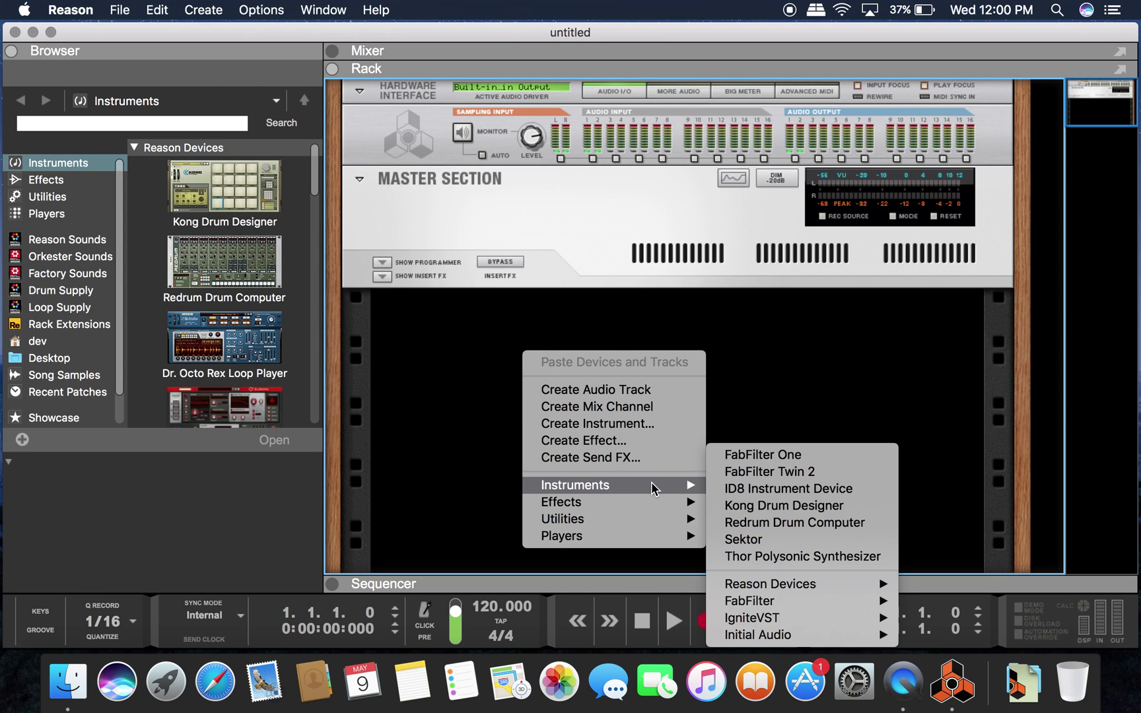
left_click(857, 505)
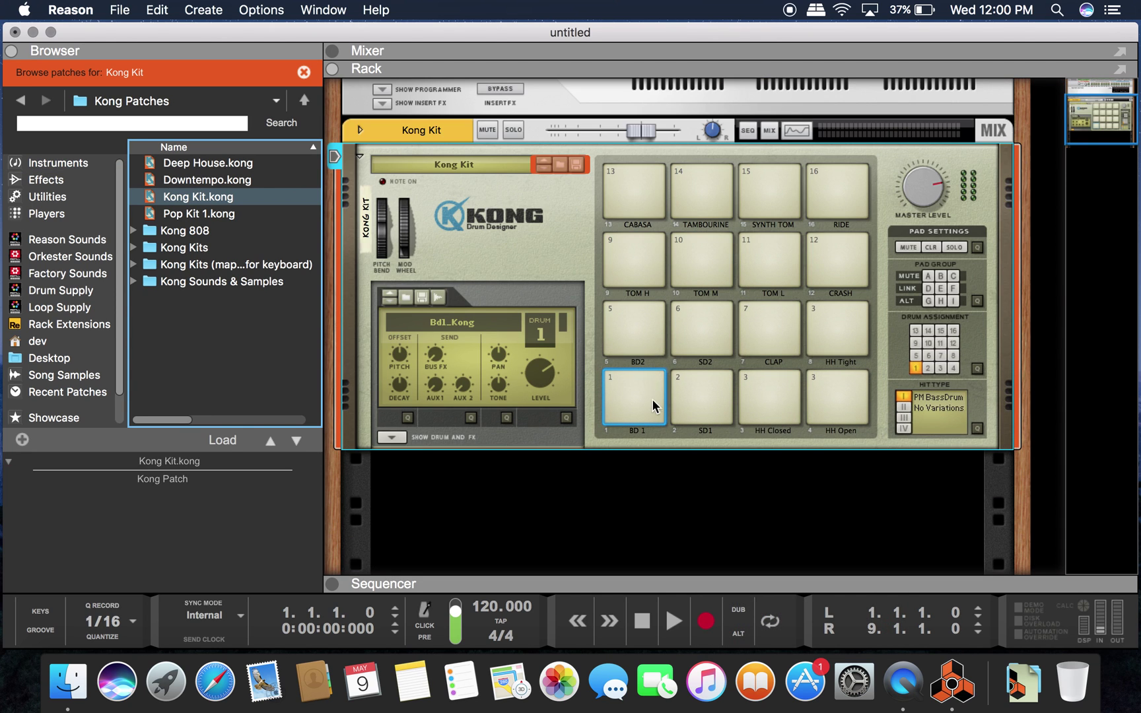
Audition seven Kong Kit pads across two rows, then deselect the Kong device
left_click(700, 396)
left_click(791, 392)
left_click(834, 397)
left_click(648, 327)
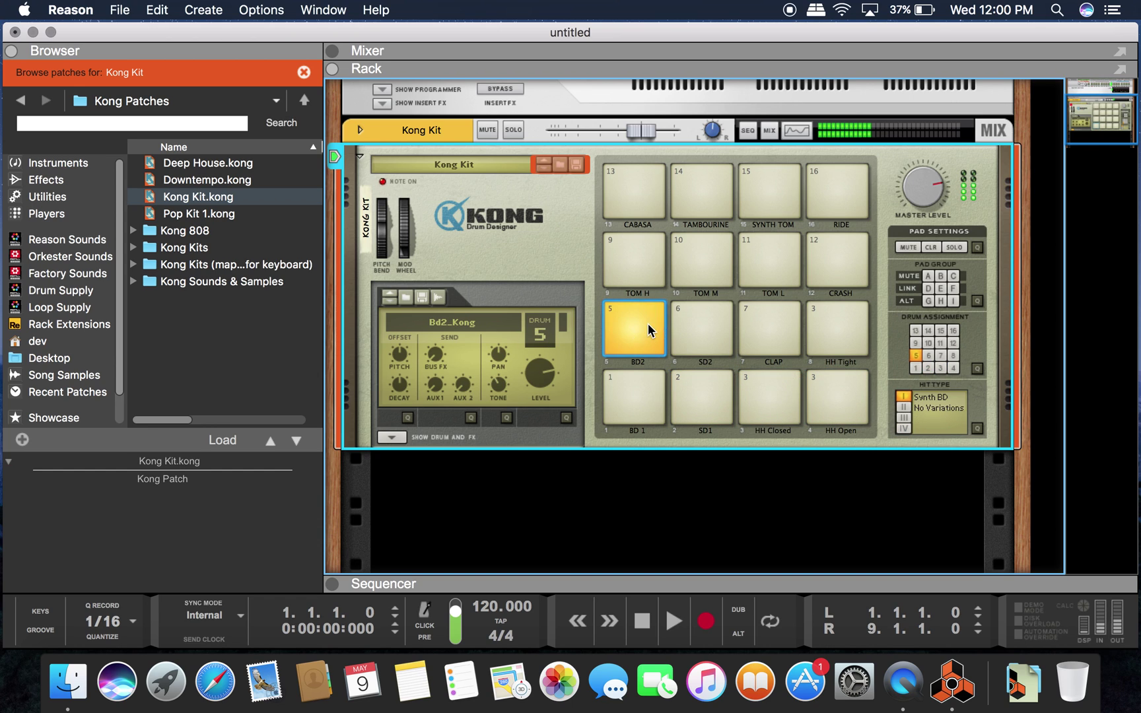
left_click(681, 322)
left_click(770, 325)
left_click(834, 330)
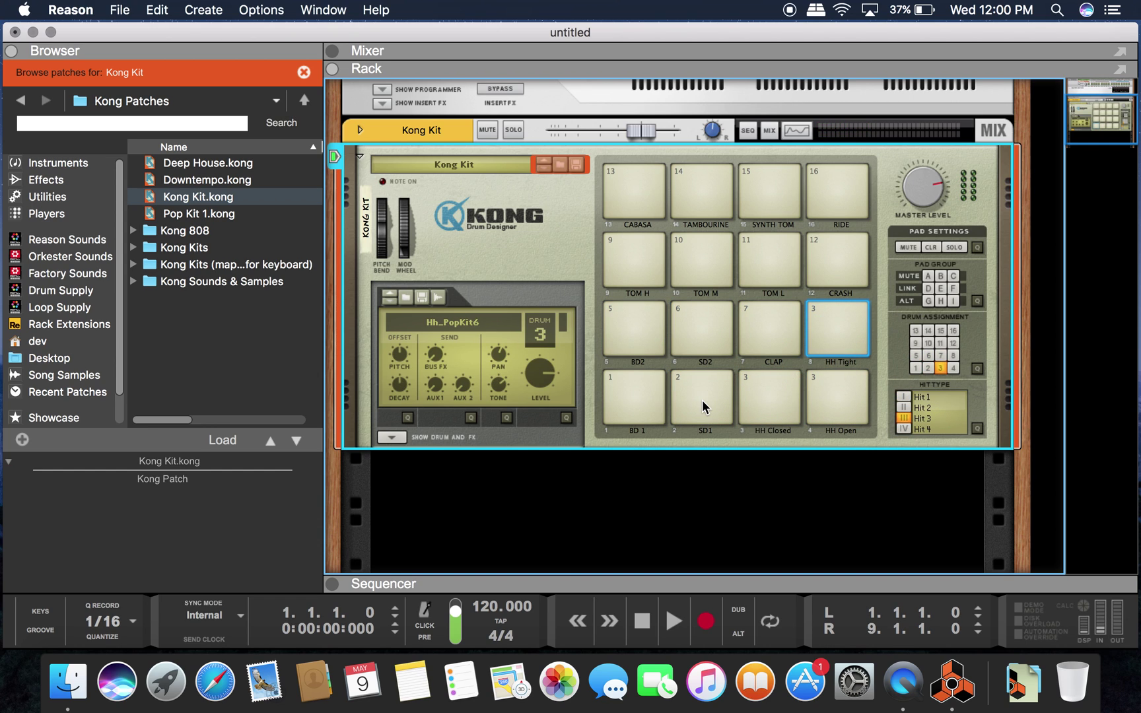
scroll(631, 452, "down", 3)
left_click(524, 458)
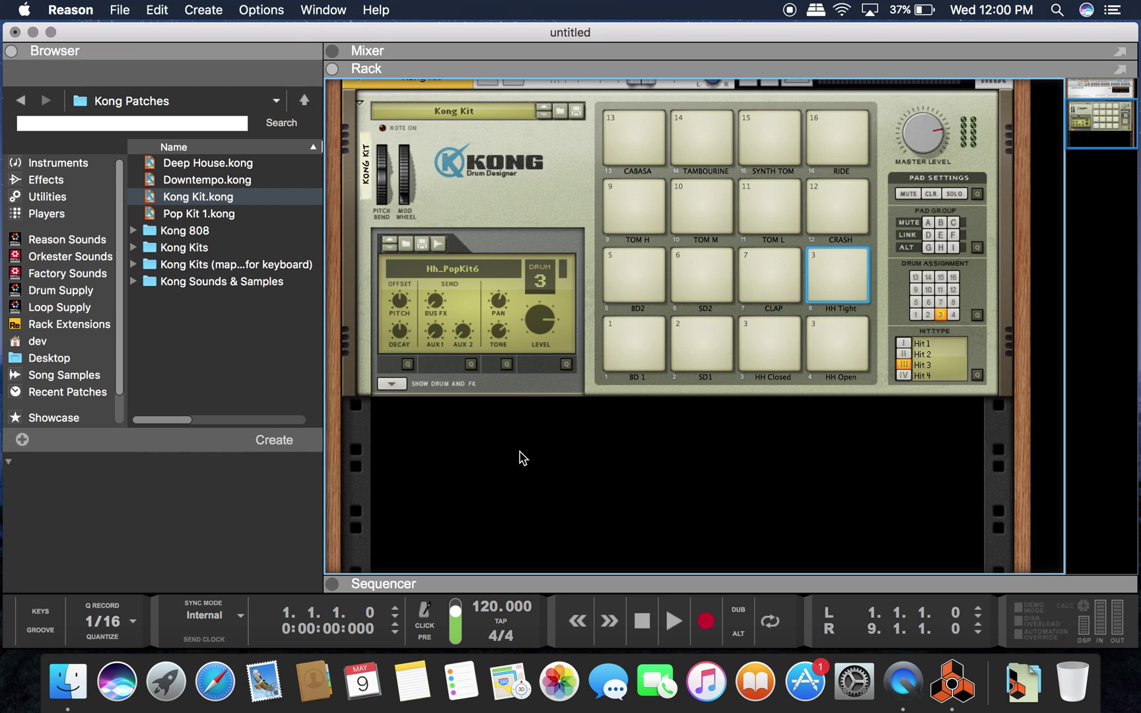
Create a Mix Channel below Kong and duplicate it until there are four
right_click(504, 436)
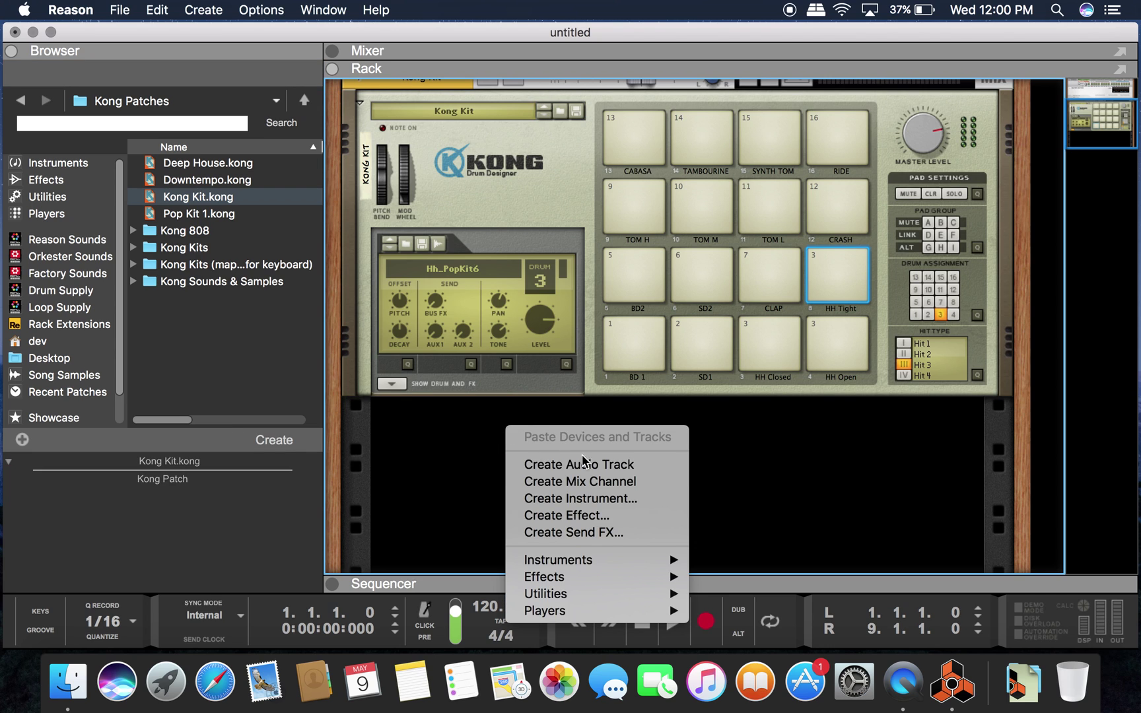
left_click(644, 478)
scroll(688, 393, "down", 2)
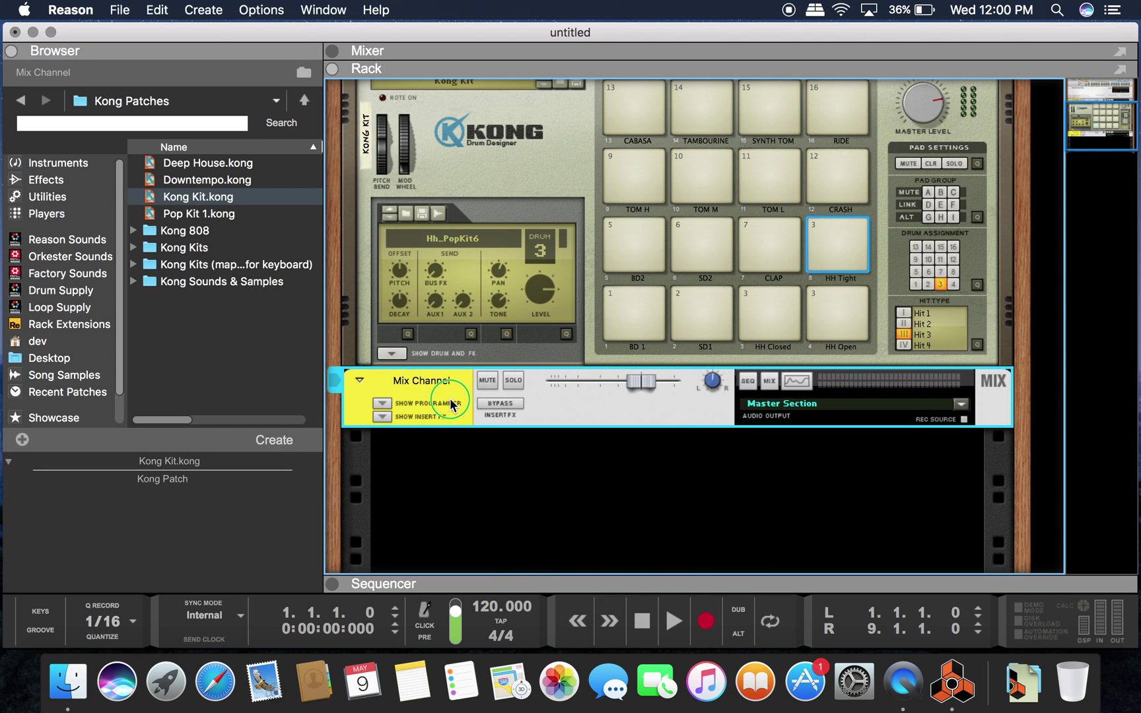
right_click(451, 405)
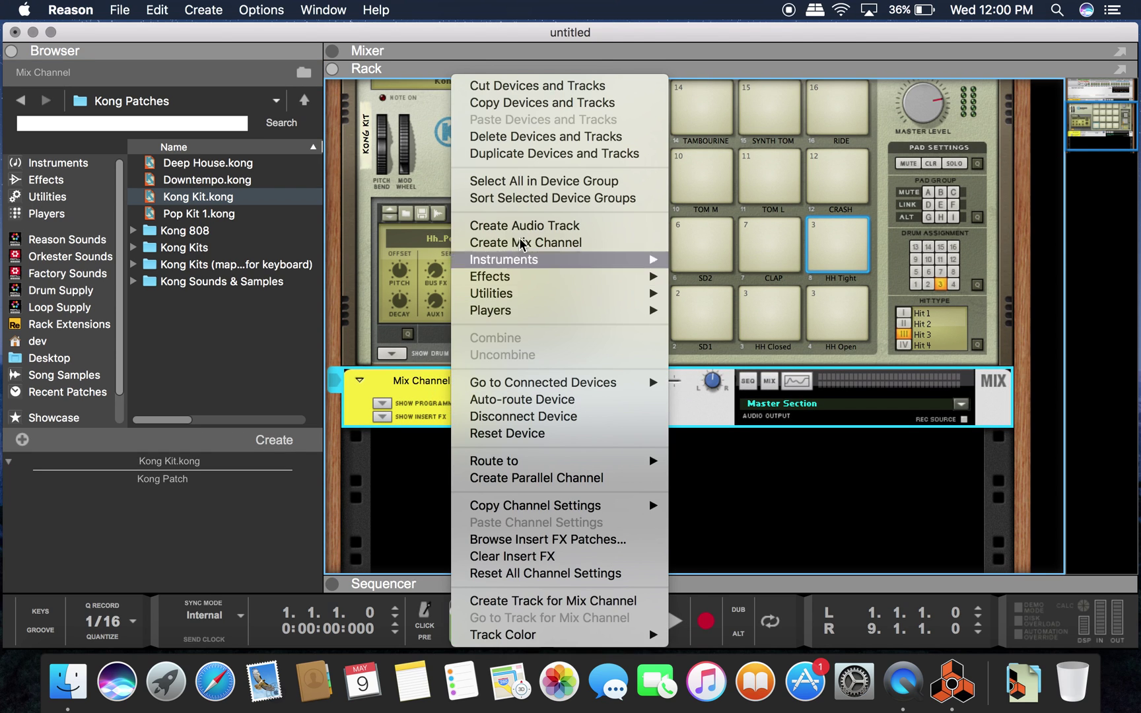
left_click(577, 154)
left_click(426, 413)
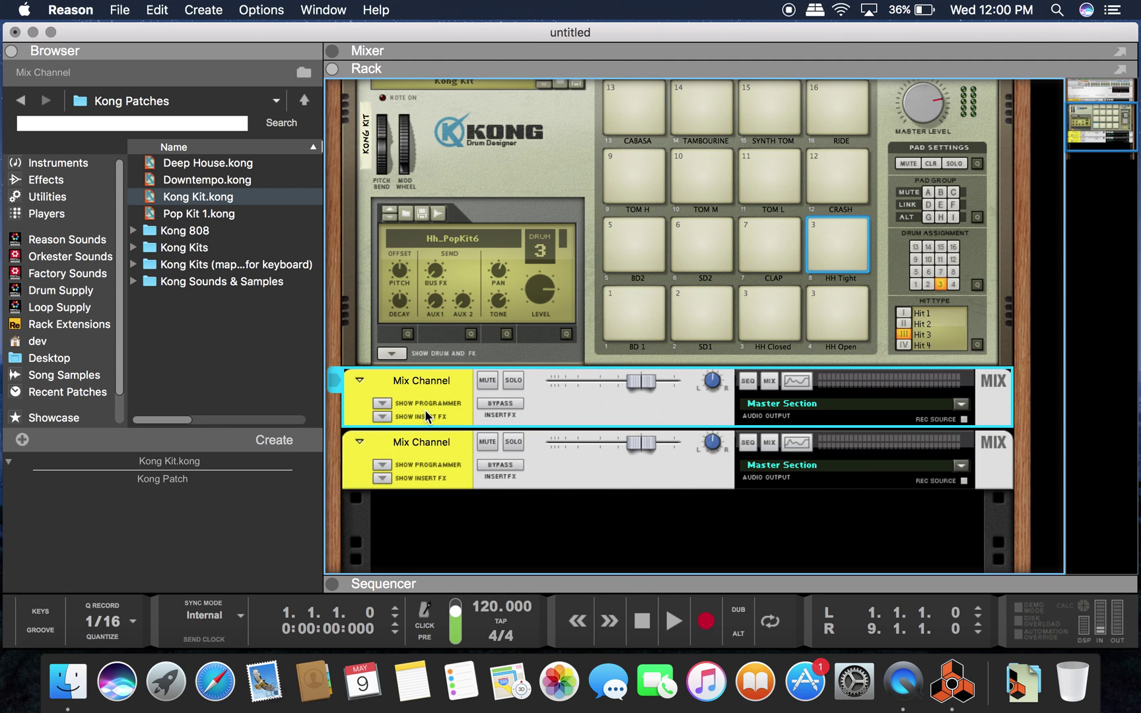
left_click(426, 456, "shift")
right_click(425, 456)
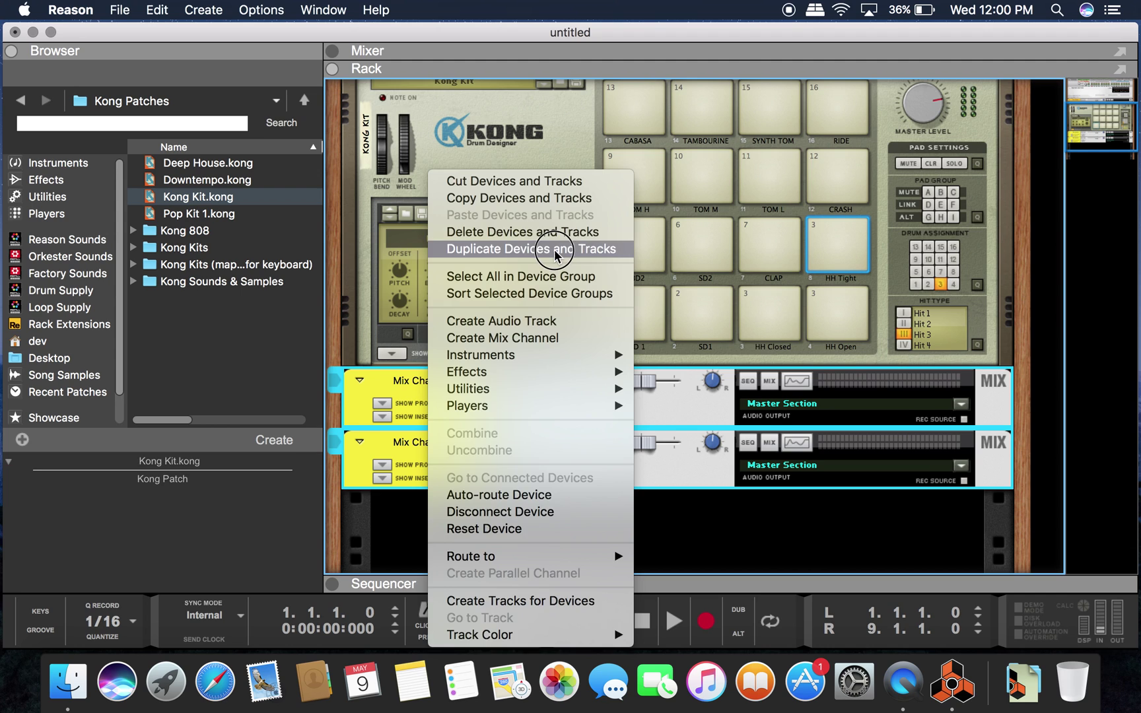
left_click(555, 256)
Duplicate three Mix Channels to reach seven, then flip the rack to its cable side
scroll(461, 405, "down", 5)
left_click(431, 209)
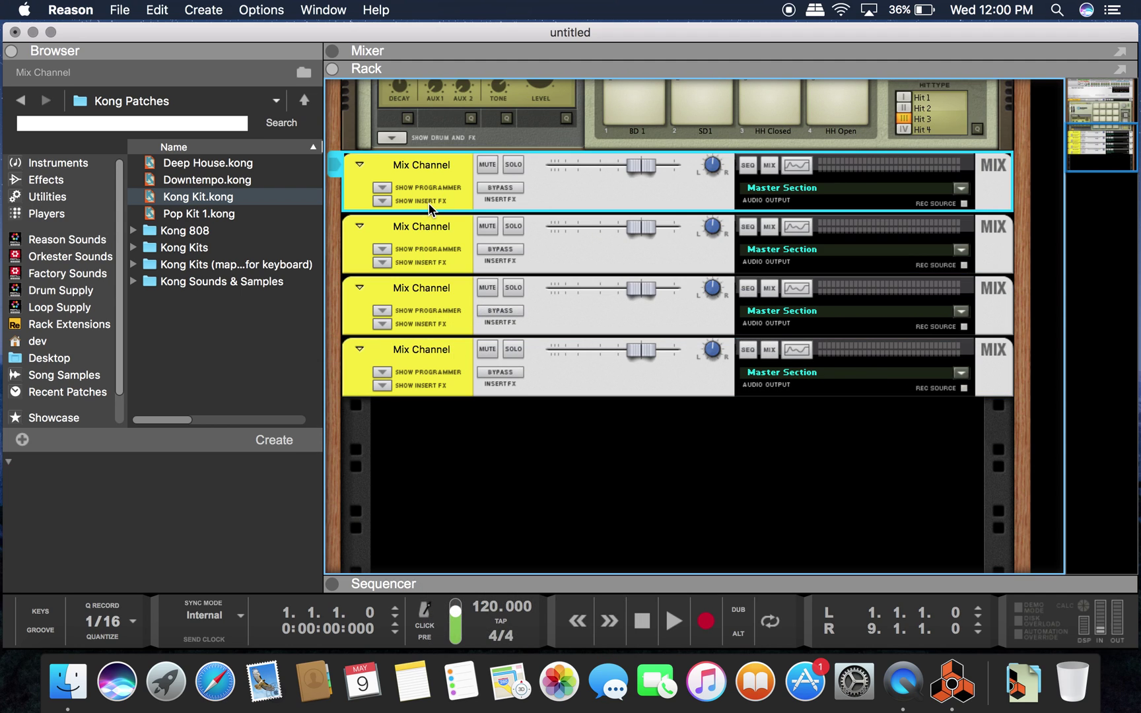
key("shift+Down")
key("shift+Down")
key("shift+Down")
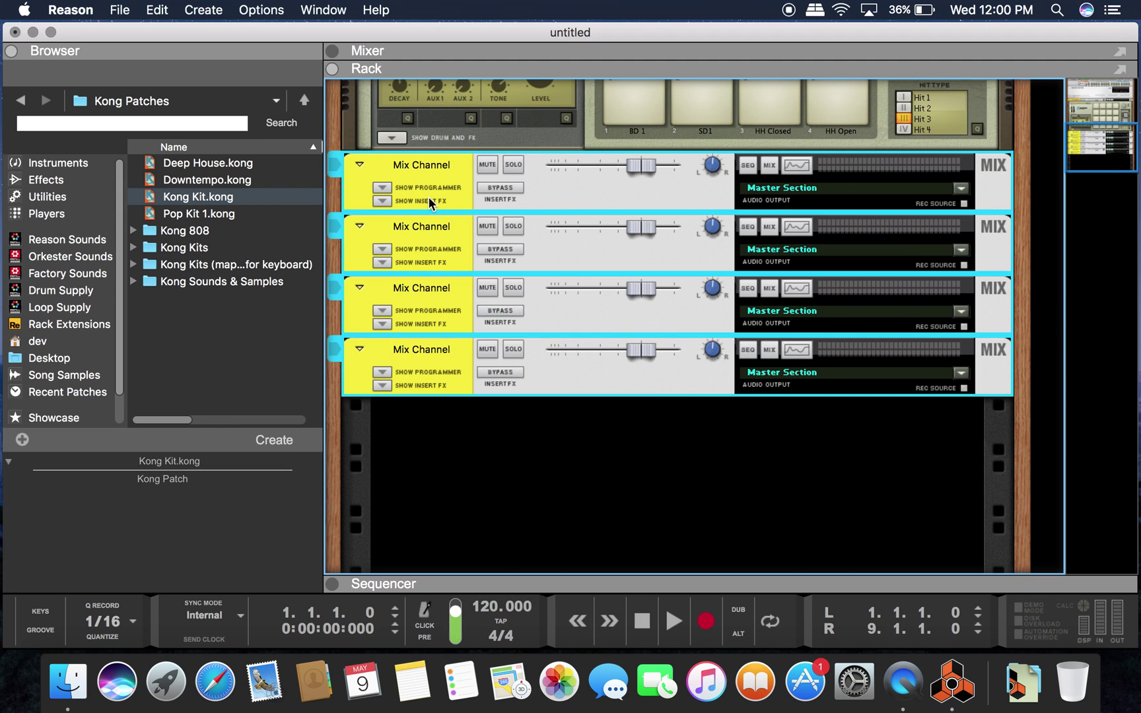
key("shift+Up")
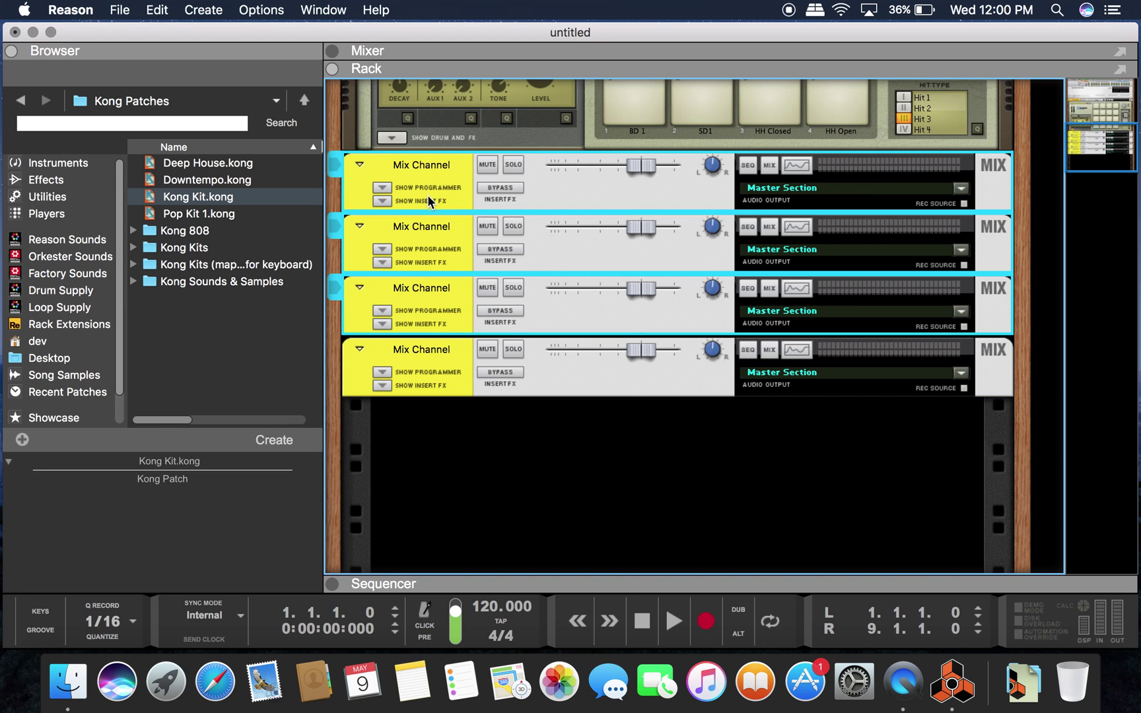
right_click(429, 201)
left_click(516, 246)
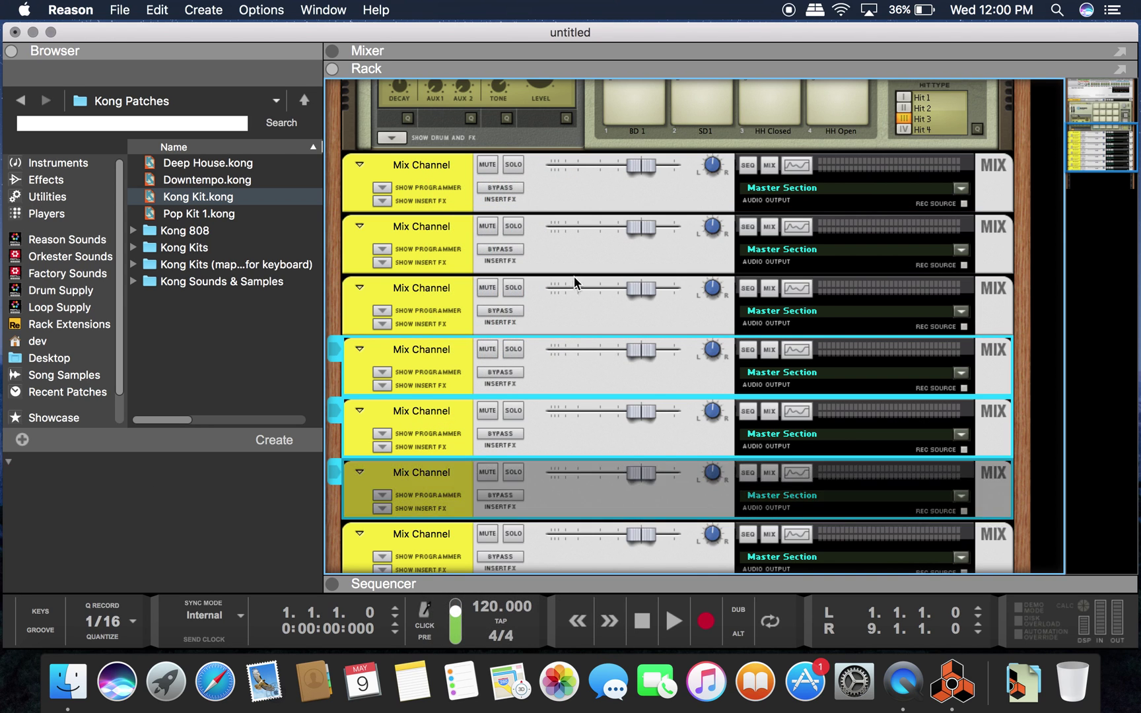
scroll(559, 274, "up", 5)
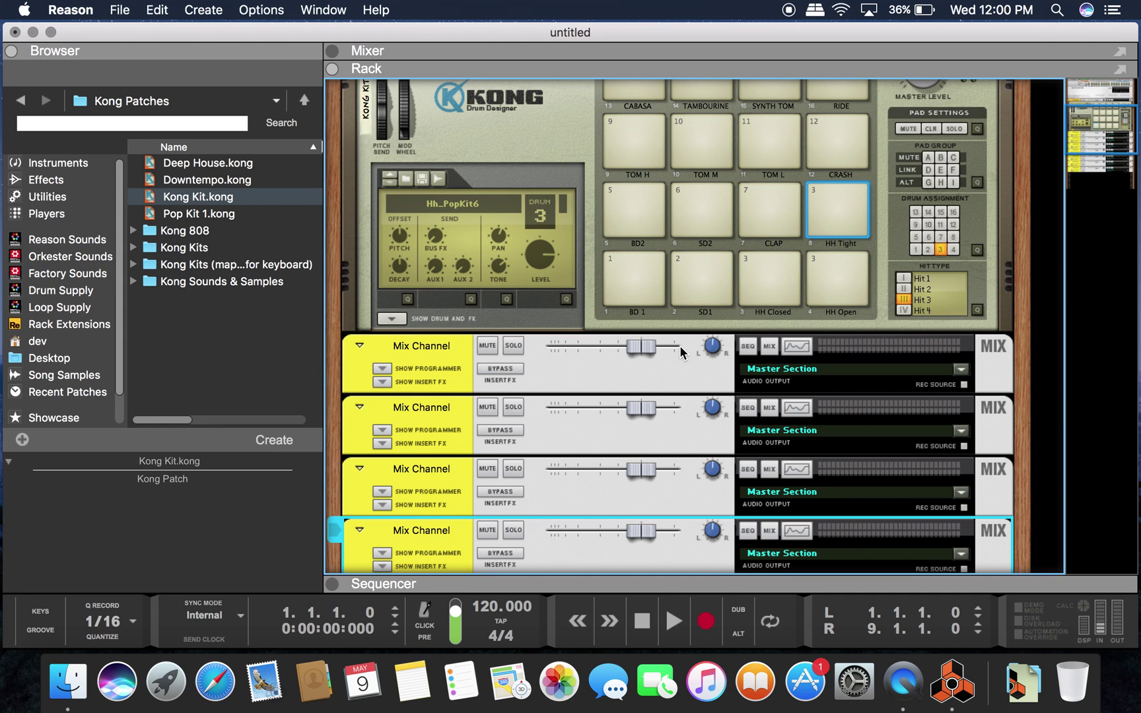
key("Tab")
Cable Kong Audio Out 3 into the first Mix Channel and test it with the BD 1 pad
scroll(876, 188, "up", 1)
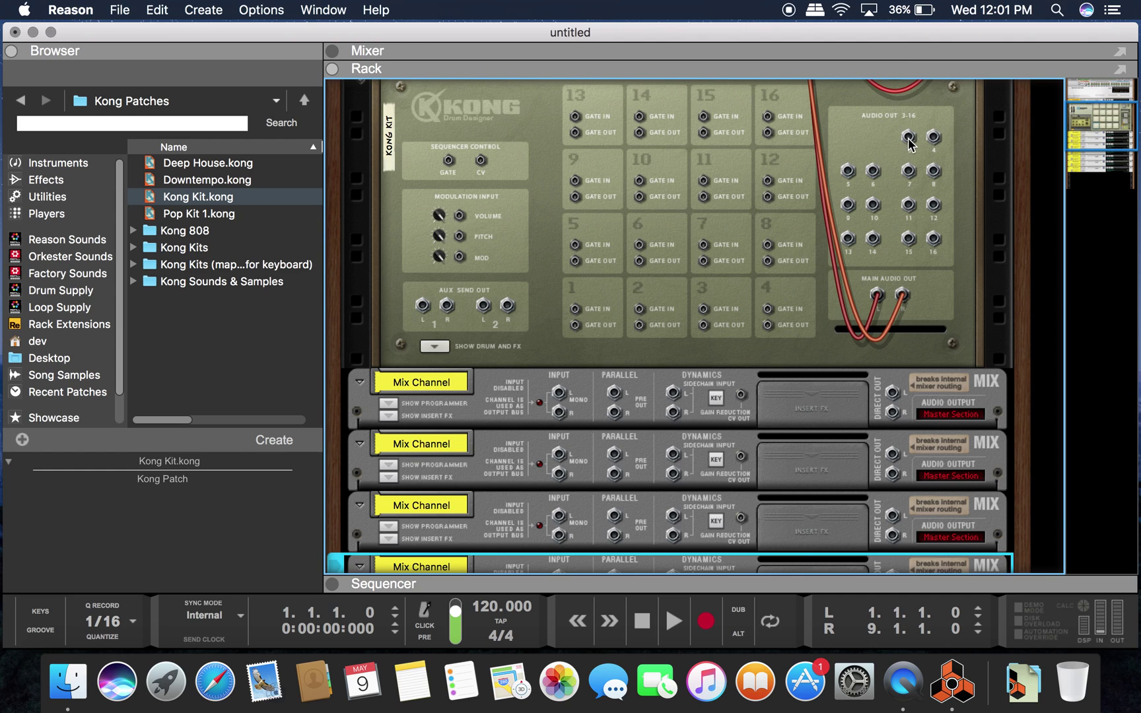
left_click_drag(909, 138, 561, 395)
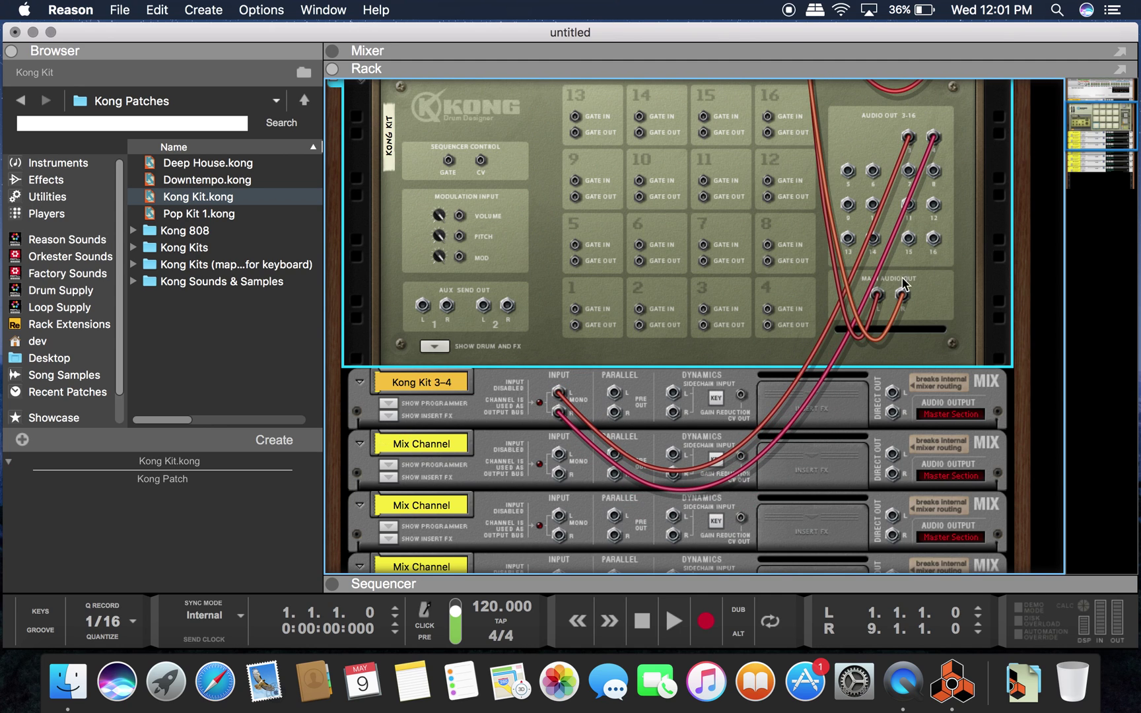
key("Tab")
left_click(639, 317)
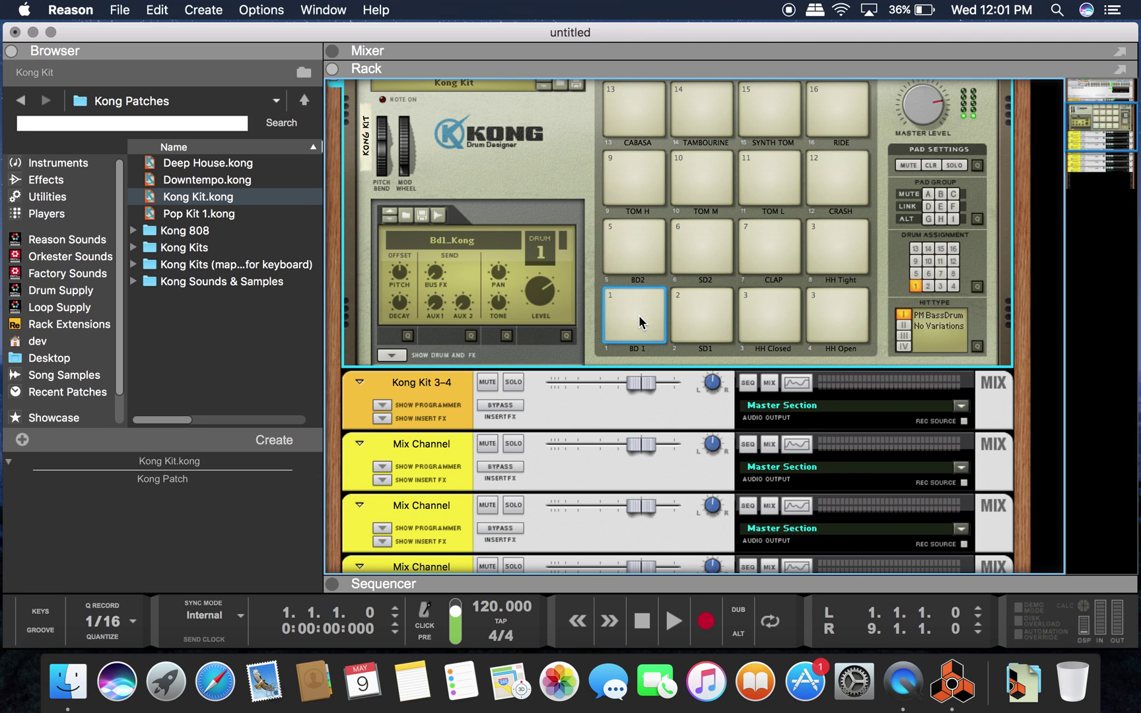
key("Tab")
key("Tab")
key("Tab")
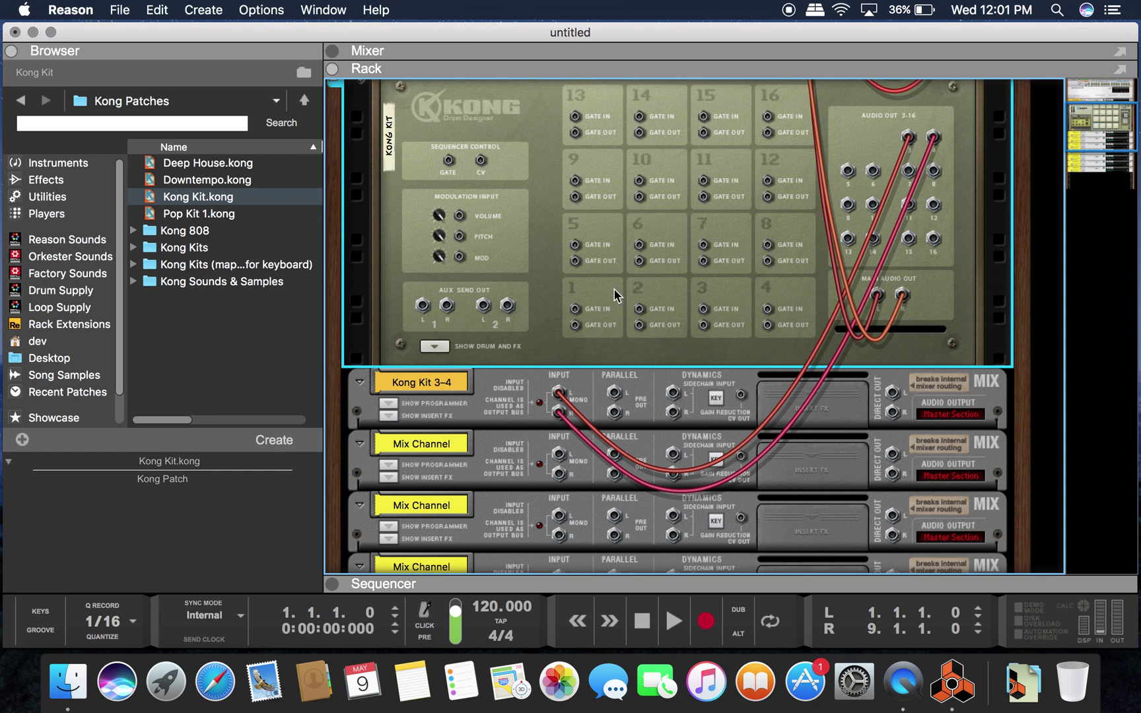
Cable Kong outputs 5, 7, 9, 11 and 13 into the remaining Mix Channels, then flip the rack back
left_click_drag(852, 174, 558, 454)
left_click_drag(909, 171, 564, 520)
scroll(858, 198, "down", 5)
scroll(862, 125, "up", 1)
scroll(852, 92, "up", 1)
left_click_drag(849, 102, 559, 474)
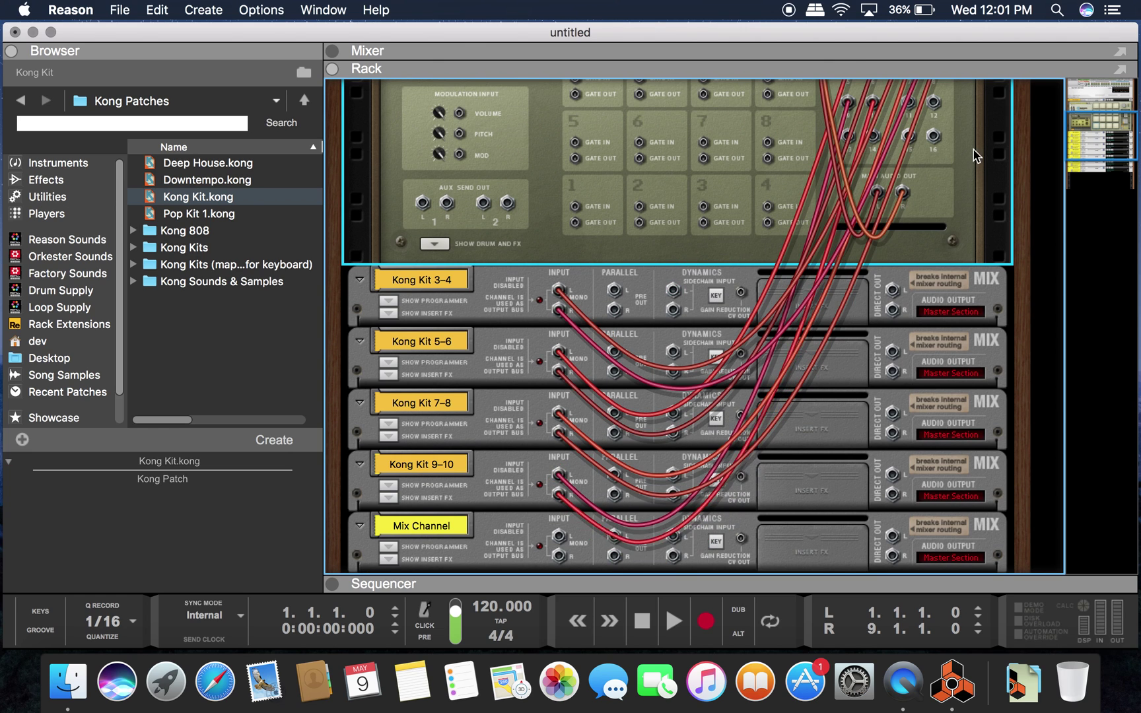
left_click_drag(909, 102, 558, 535)
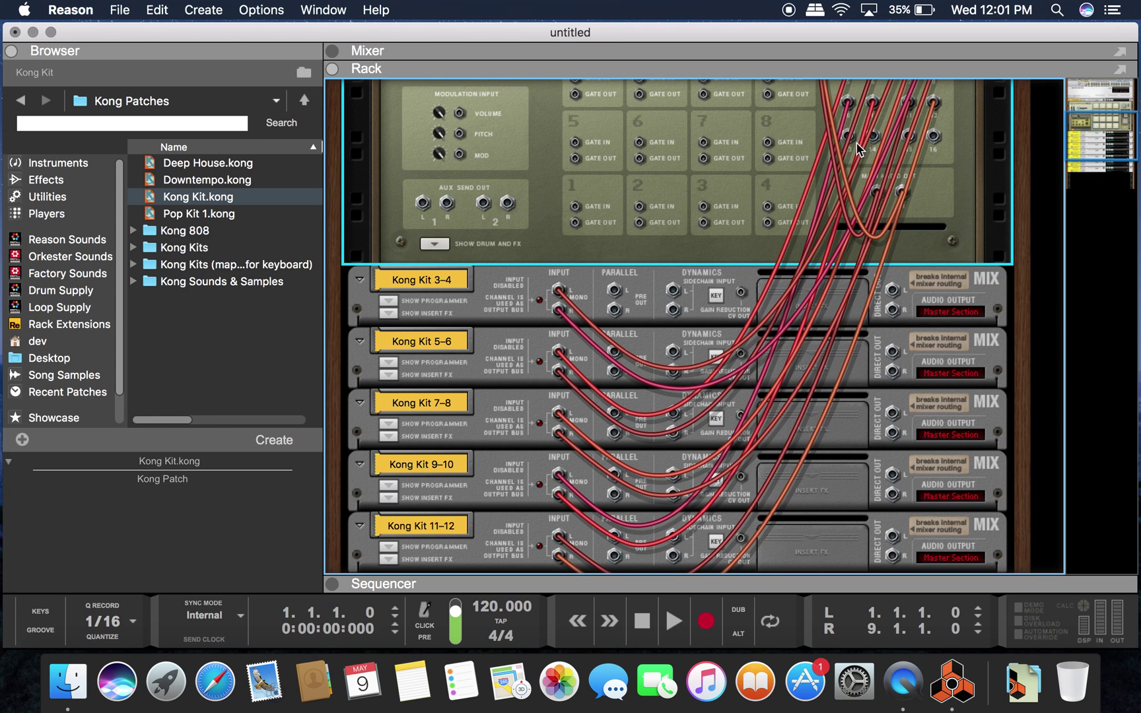
left_click_drag(849, 137, 558, 436)
scroll(995, 203, "up", 5)
left_click_drag(902, 190, 559, 443)
scroll(891, 485, "up", 8)
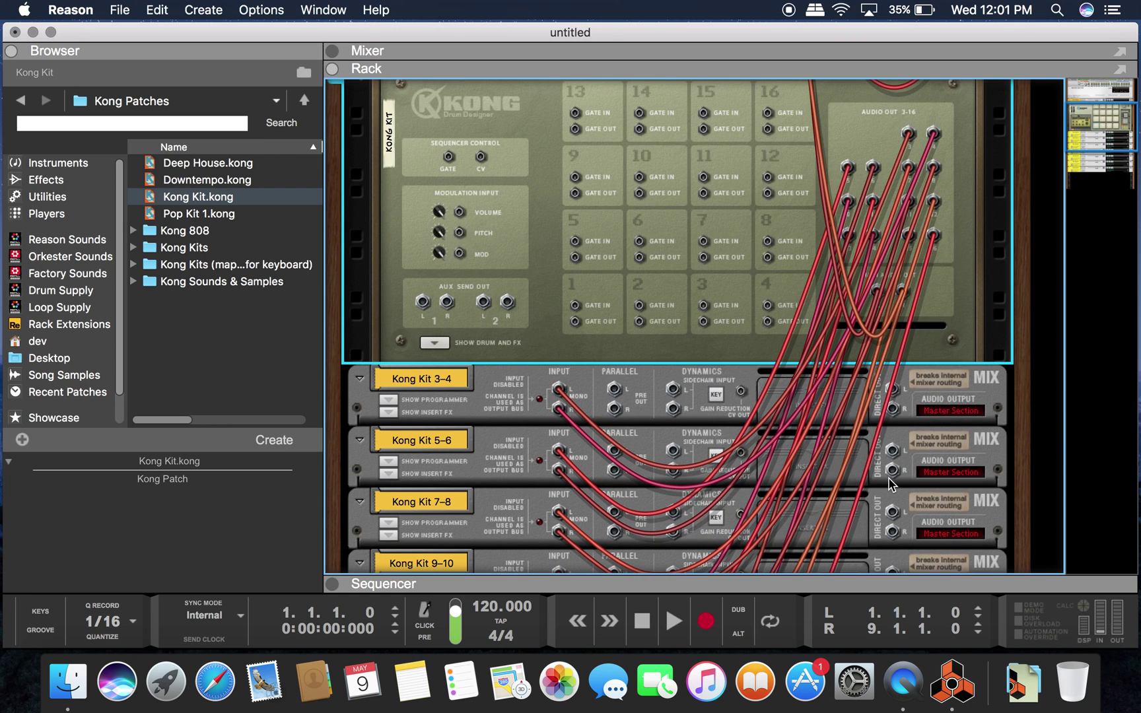
key("Tab")
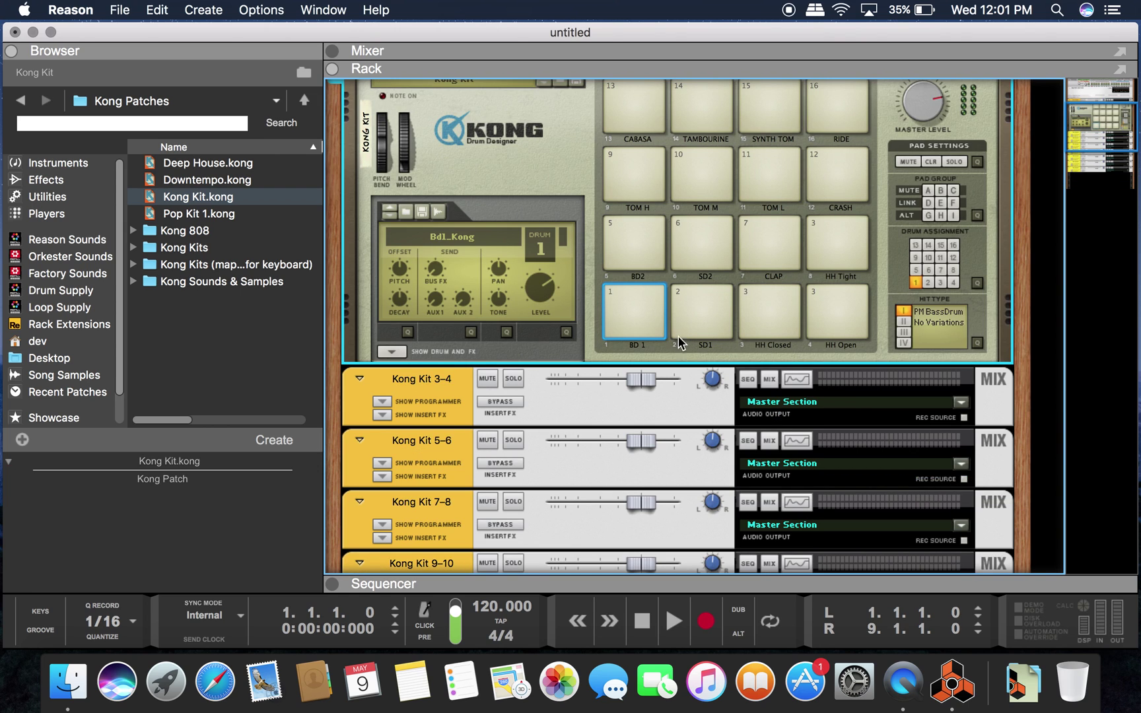
Audition the Kong pads and select the BD 1 pad
left_click(677, 316)
left_click(793, 311)
left_click(828, 318)
left_click(659, 317)
left_click(701, 314)
left_click(826, 312)
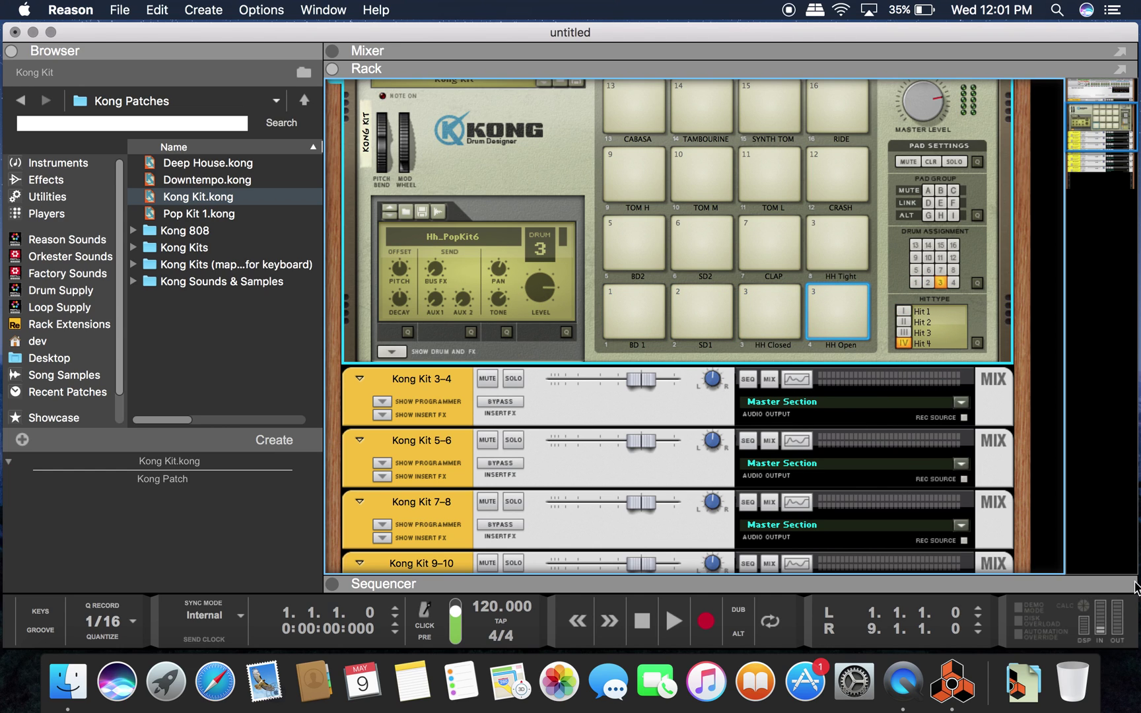
left_click(633, 316)
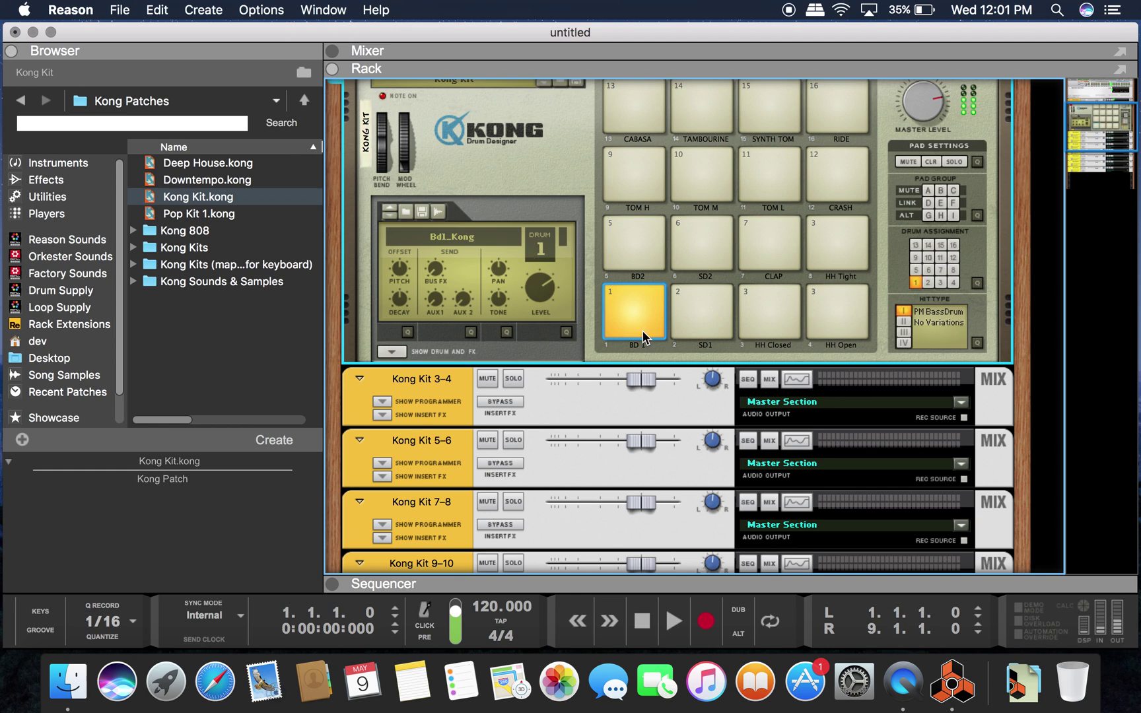
Show Kong's drum panel and route BD1 to Output 3–4 and SD1 to Output 5–6
left_click(389, 352)
scroll(858, 416, "down", 3)
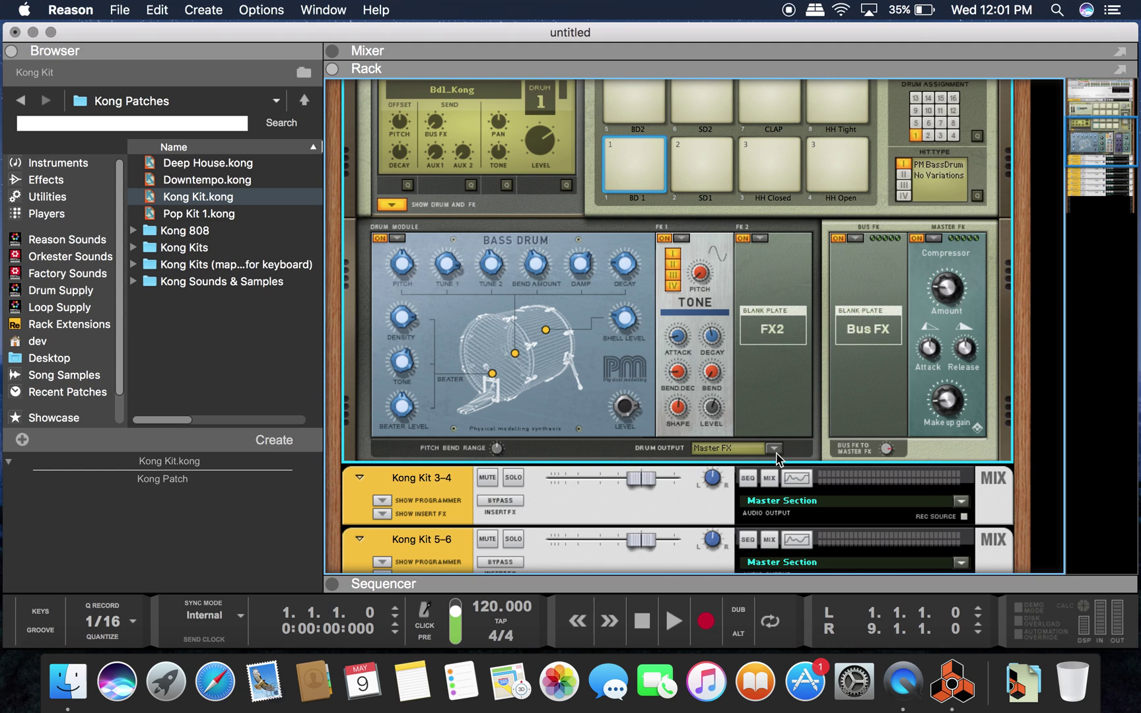
left_click(773, 449)
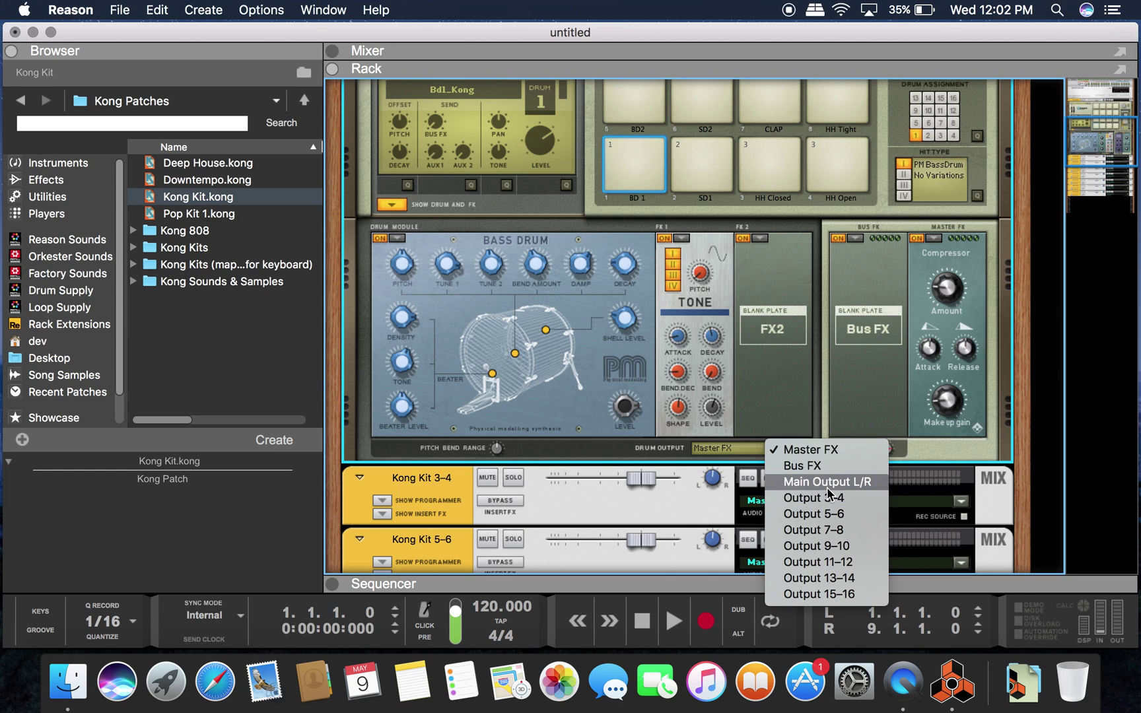
left_click(802, 498)
left_click(704, 166)
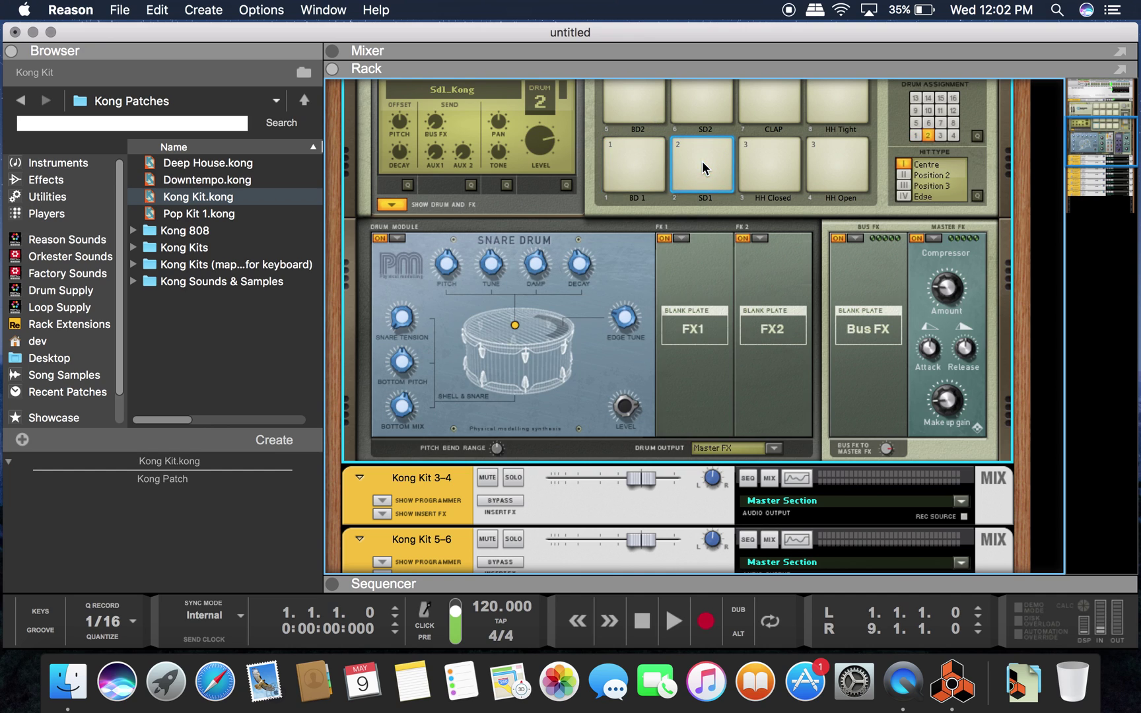
left_click(770, 448)
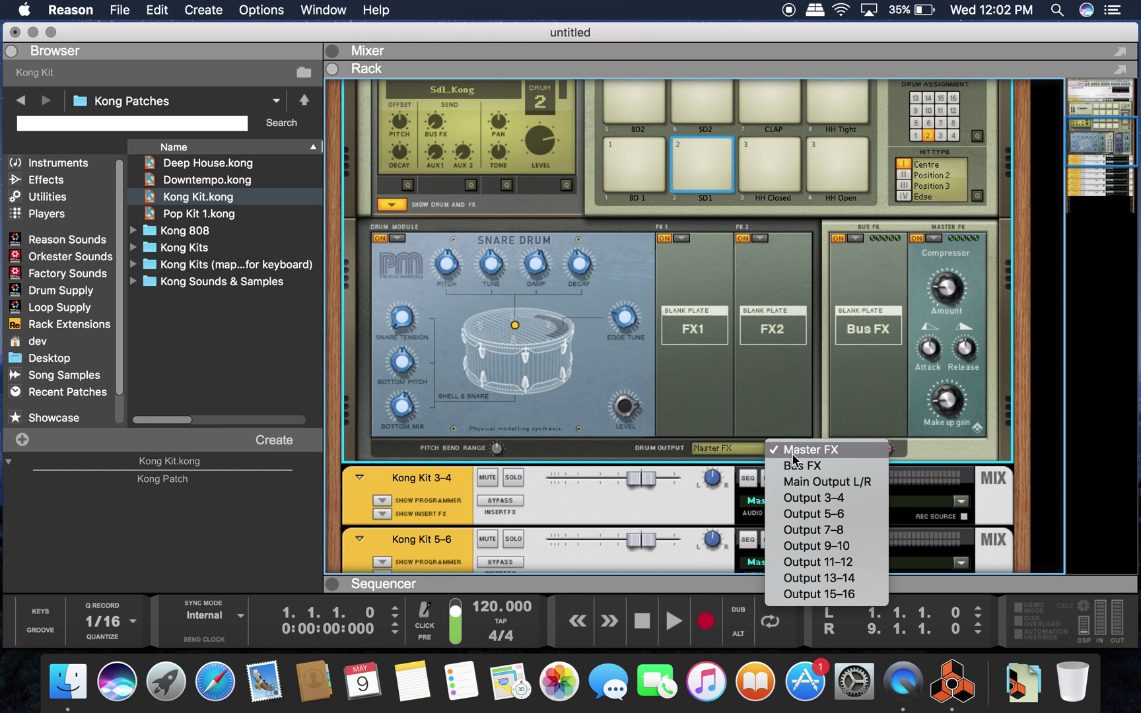
left_click(853, 512)
Route HH Closed to Output 7–8, HH Open to 9–10 and BD2 to 11–12
left_click(769, 168)
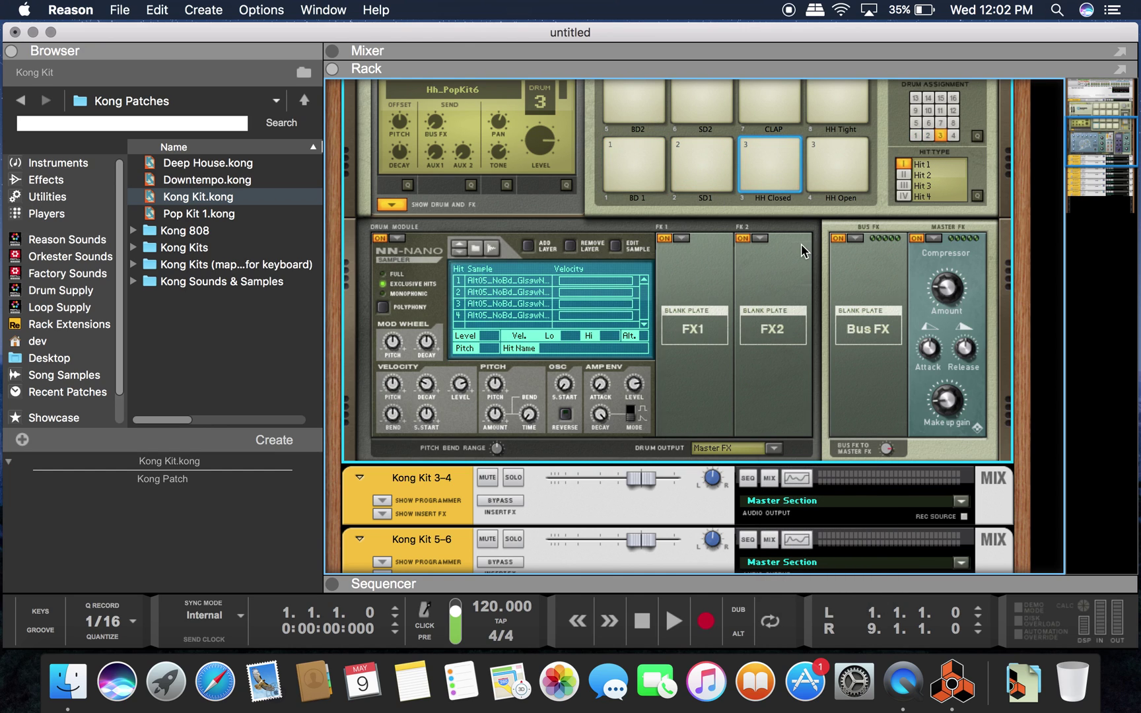
left_click(772, 448)
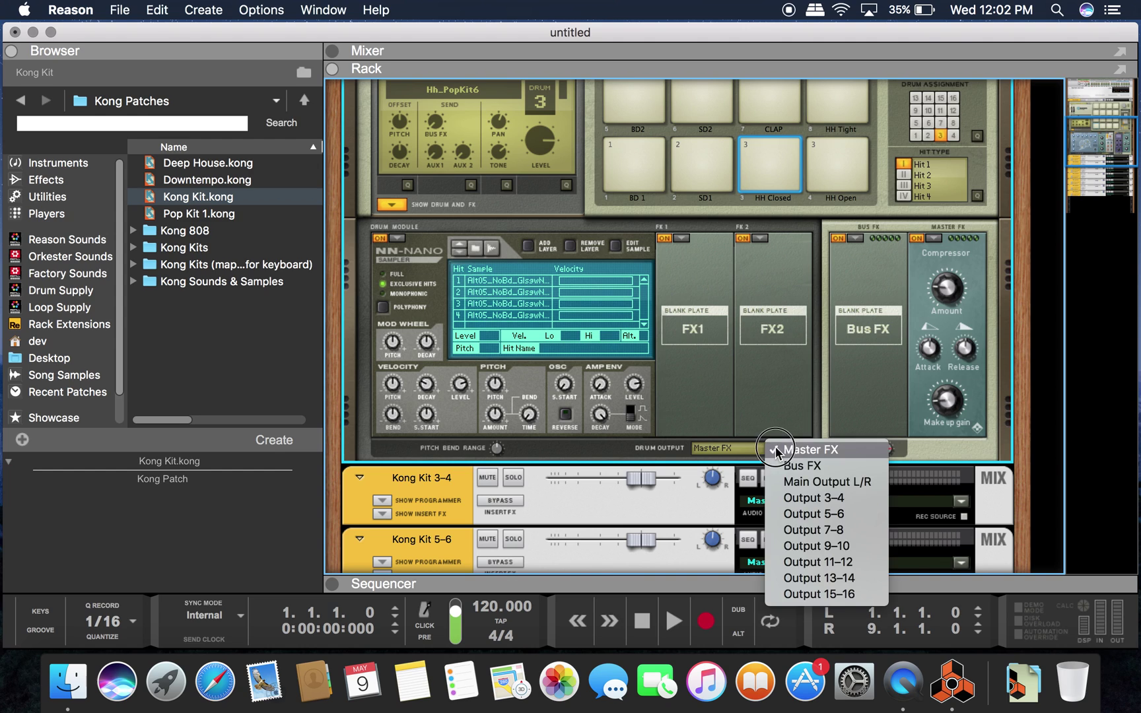
left_click(862, 534)
left_click(838, 166)
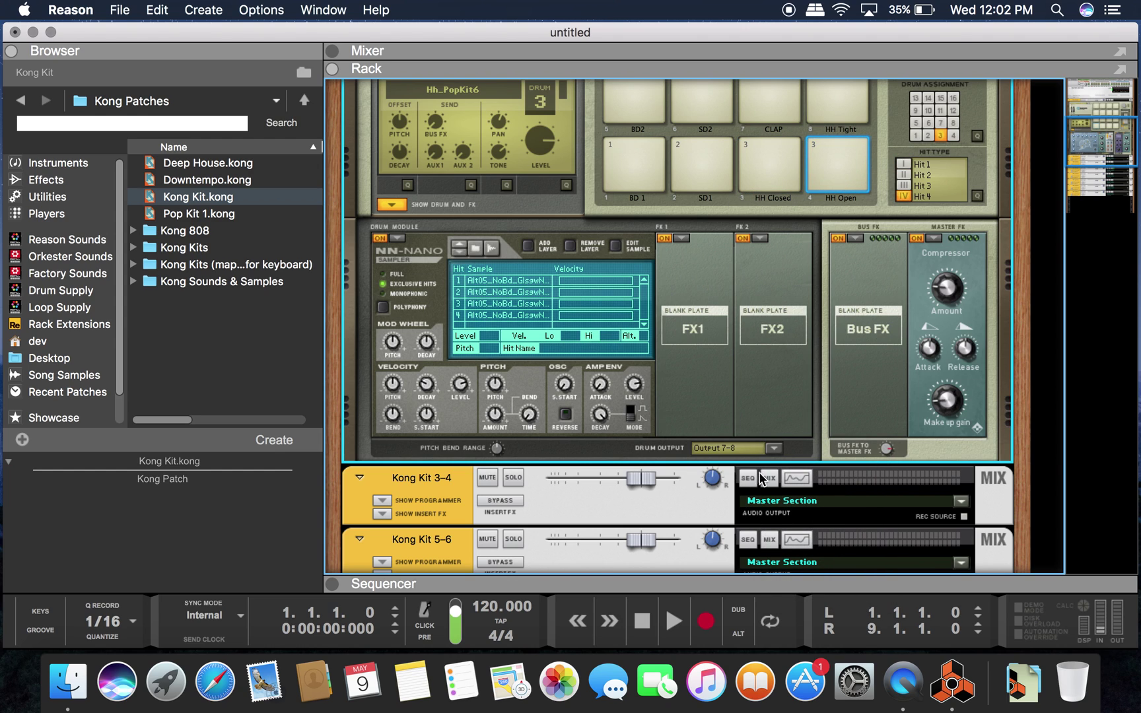
left_click(772, 448)
left_click(819, 470)
left_click(642, 121)
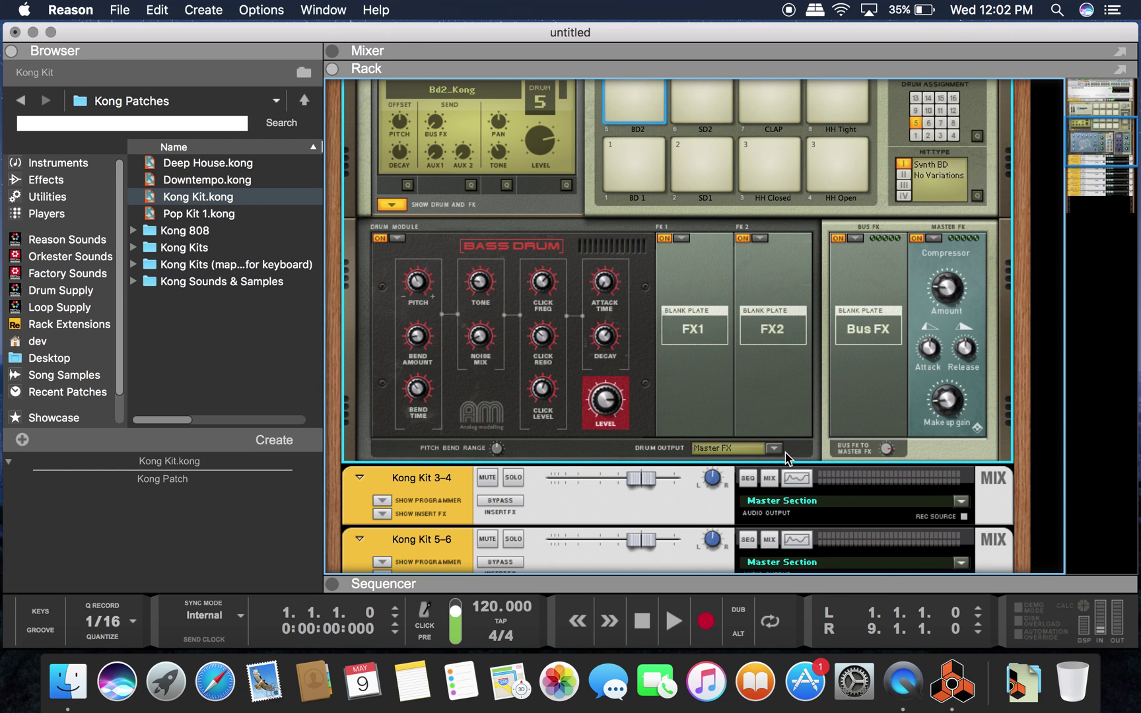
left_click(775, 450)
left_click(833, 563)
Check SD2's output choices, then route the CLAP drum to Output 15–16
left_click(707, 112)
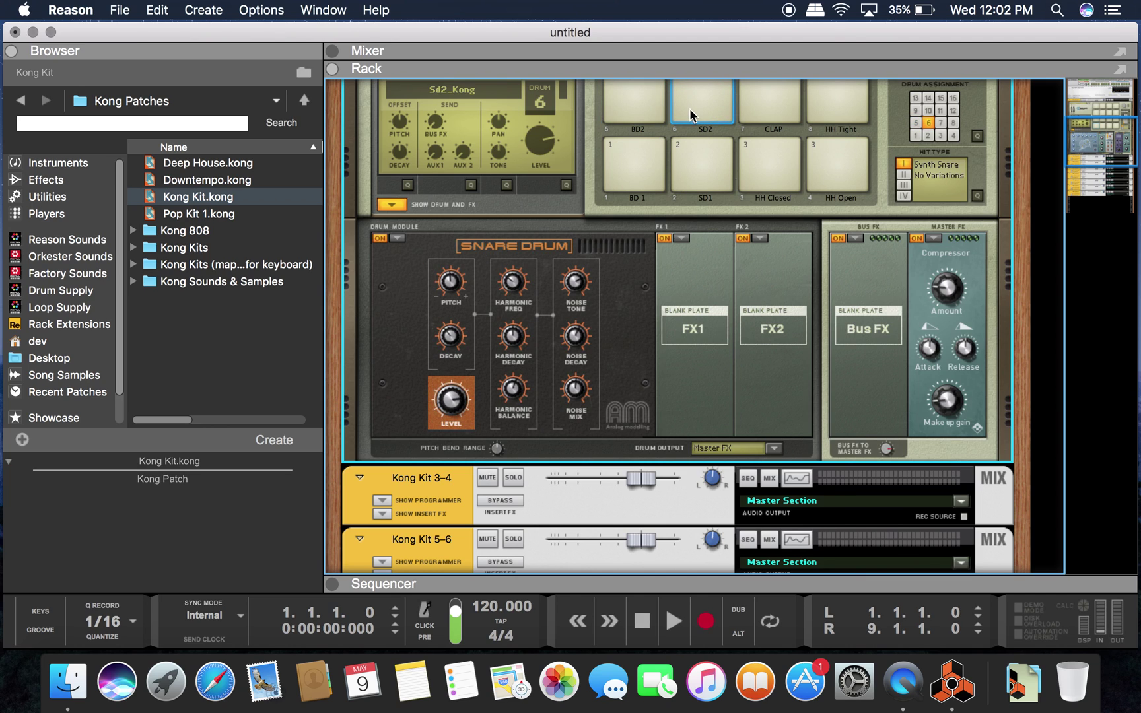
left_click(776, 448)
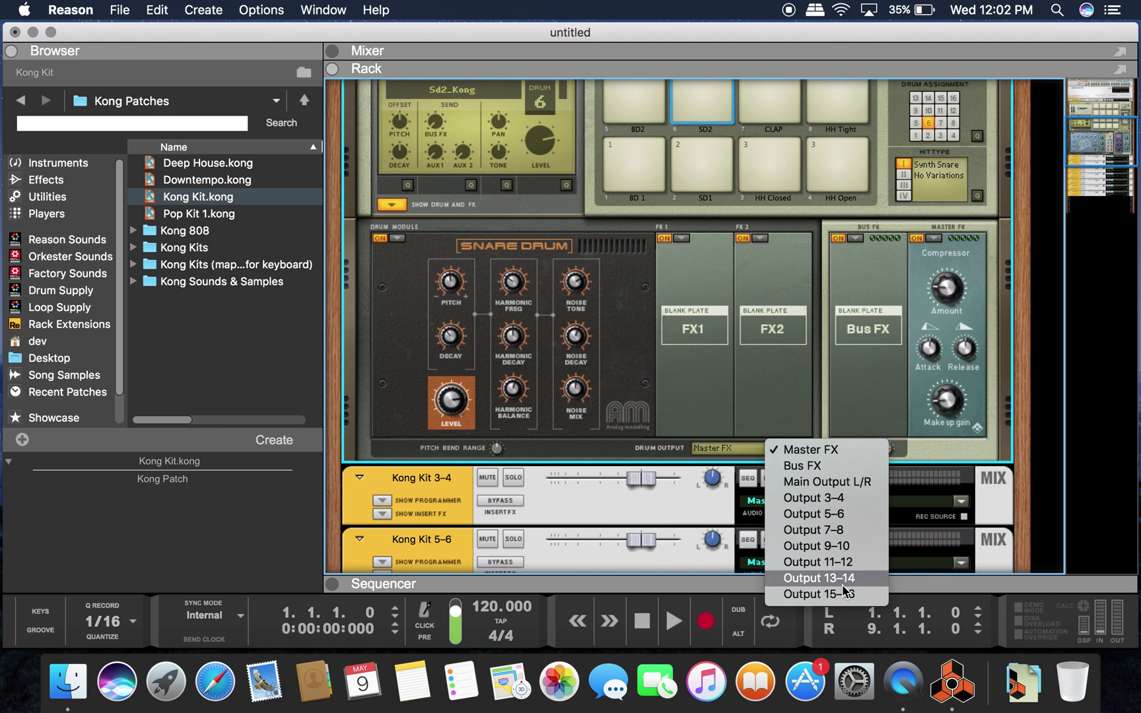
key("Escape")
left_click(762, 123)
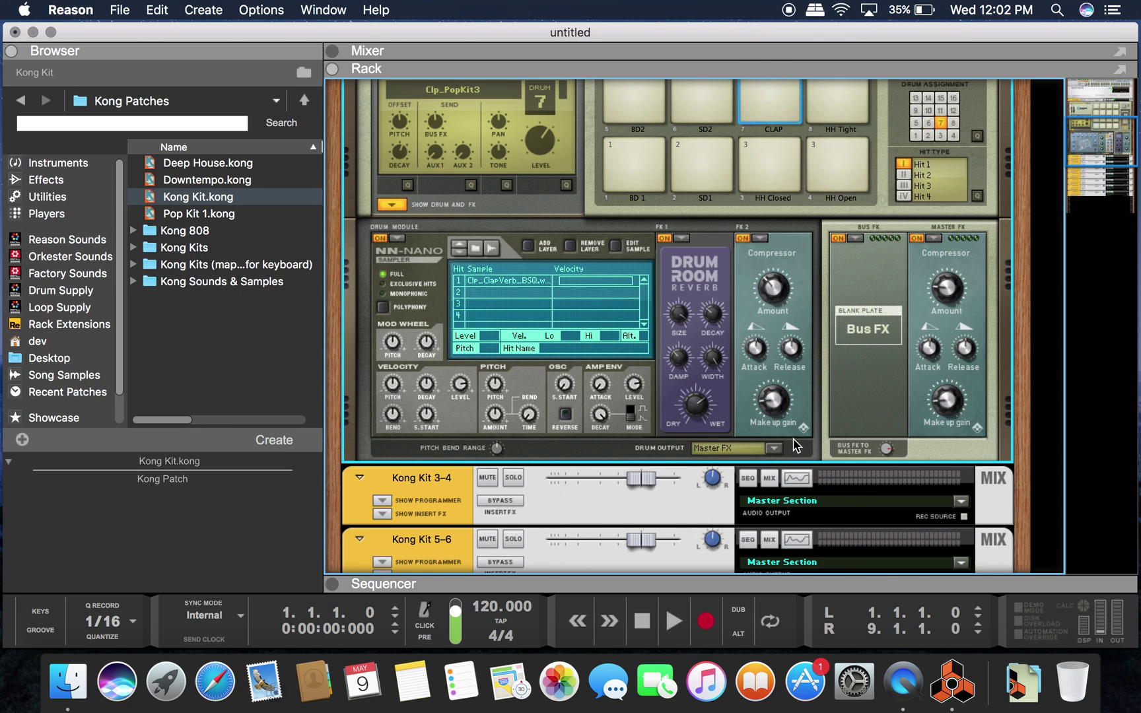
left_click(773, 448)
left_click(857, 592)
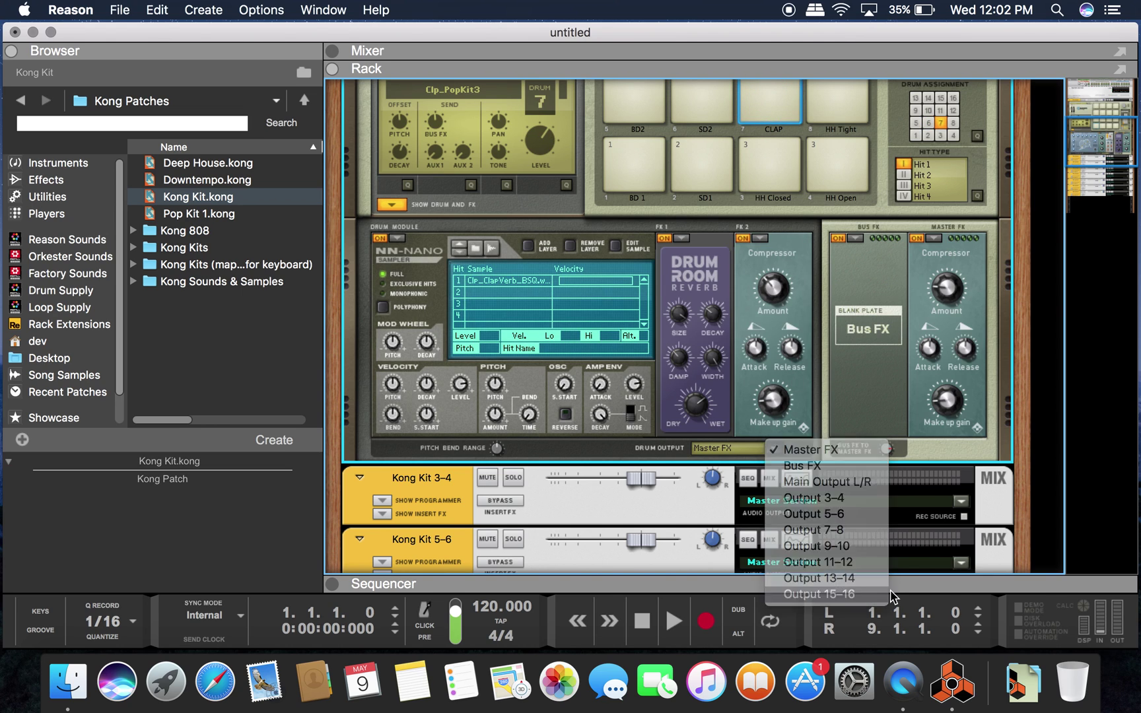
scroll(933, 357, "down", 4)
scroll(828, 338, "up", 4)
Hide Kong's drum and FX panel and fold the Kong Kit 3–4 through 15–16 mix channels
left_click(391, 209)
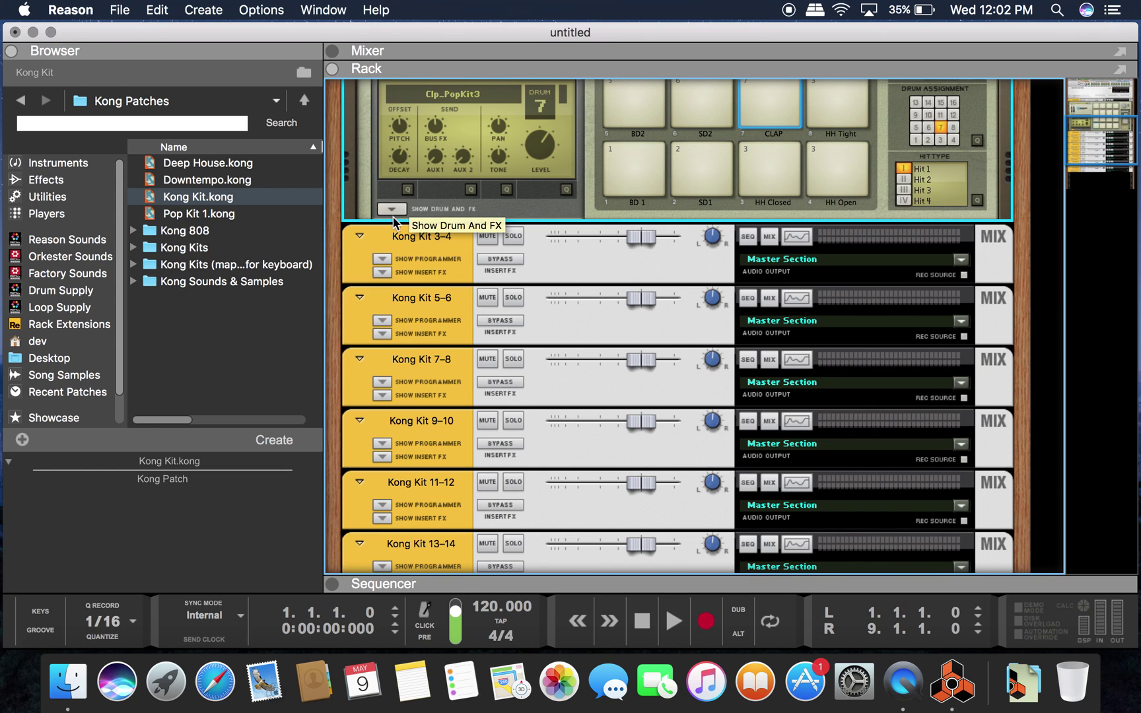
left_click(359, 236)
left_click(359, 264)
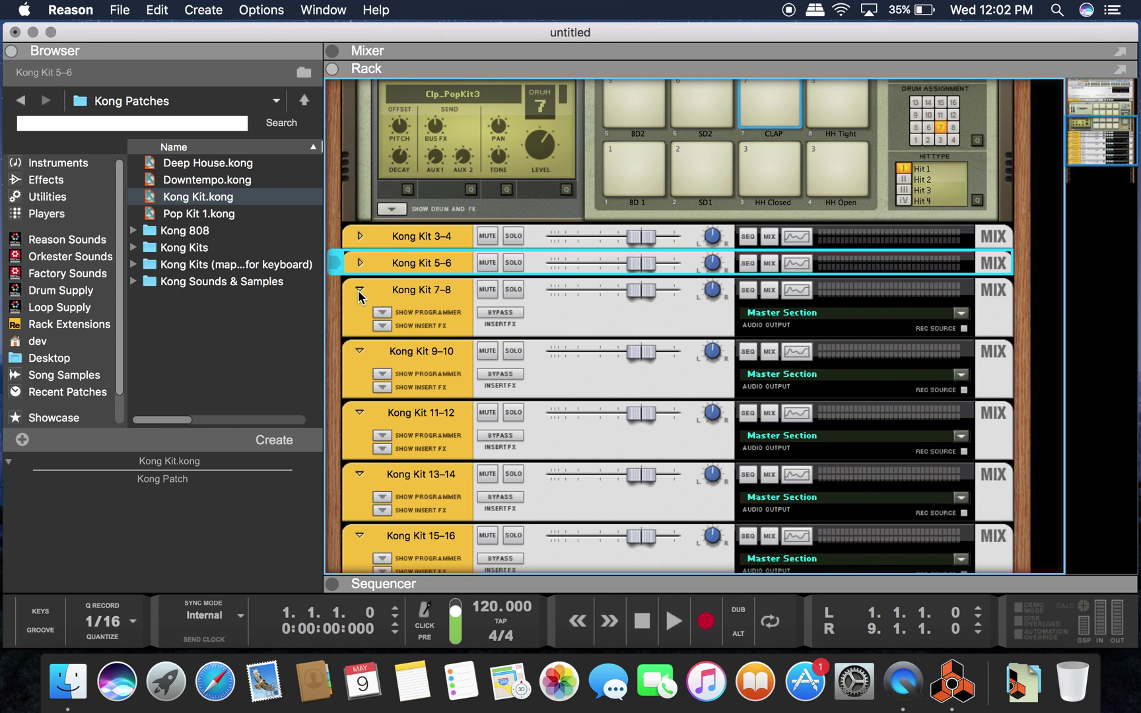
left_click(357, 290)
left_click(357, 323)
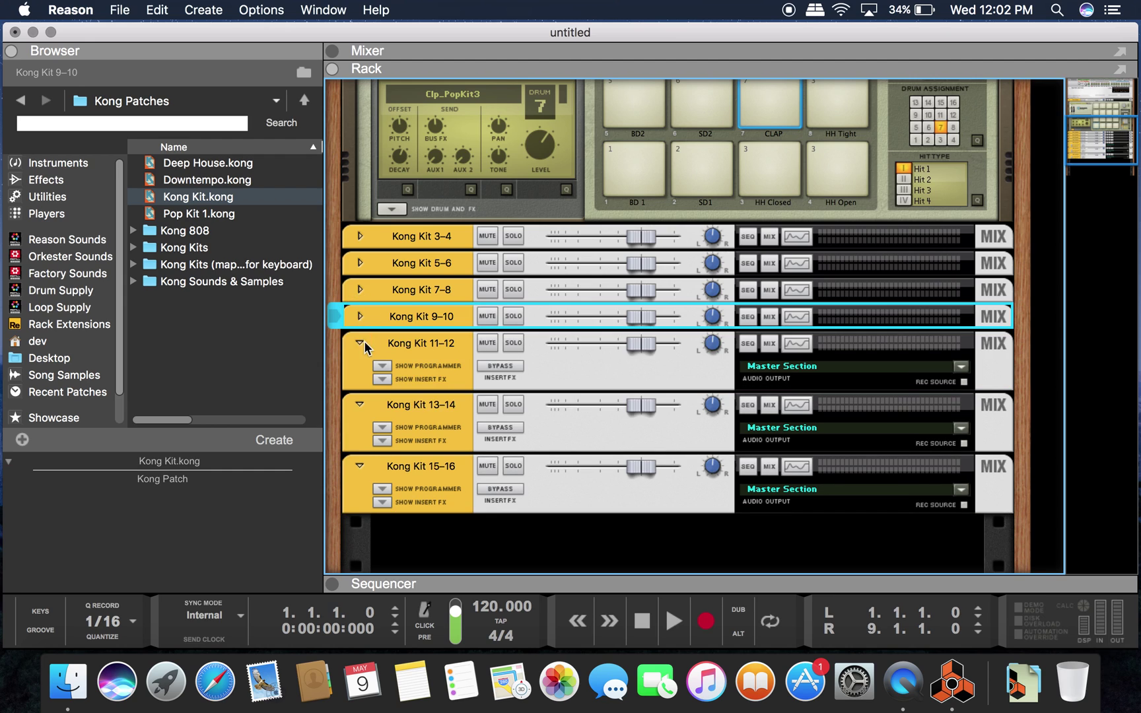
left_click(360, 343)
left_click(360, 370)
left_click(359, 396)
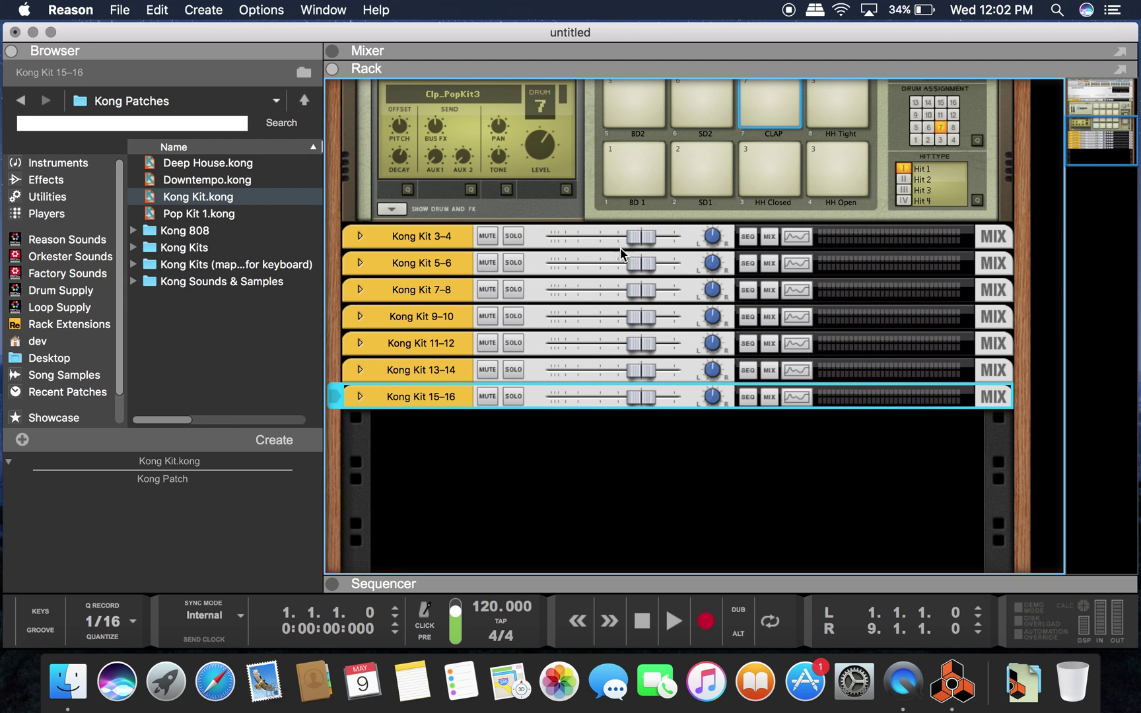
Play BD1, SD1, HH Closed, HH Open, BD2, SD2, CLAP and HH Tight to hear each channel
left_click(652, 173)
left_click(701, 168)
left_click(770, 168)
left_click(837, 169)
left_click(634, 104)
left_click(701, 104)
left_click(769, 104)
left_click(837, 105)
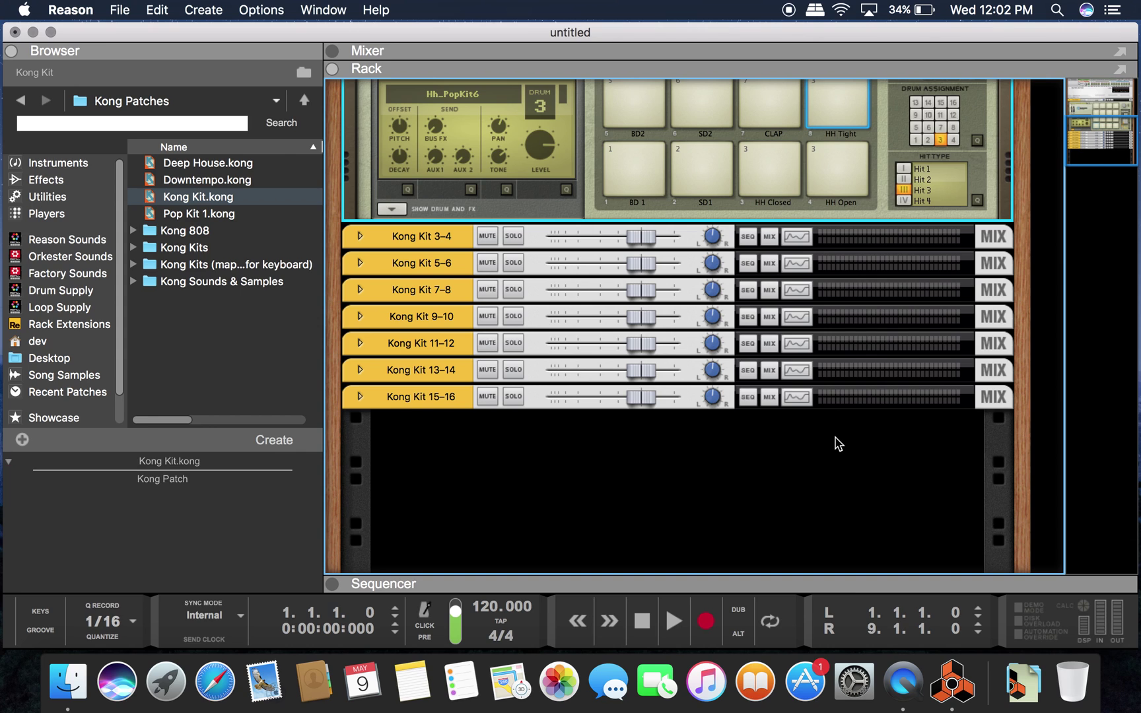
scroll(743, 474, "up", 4)
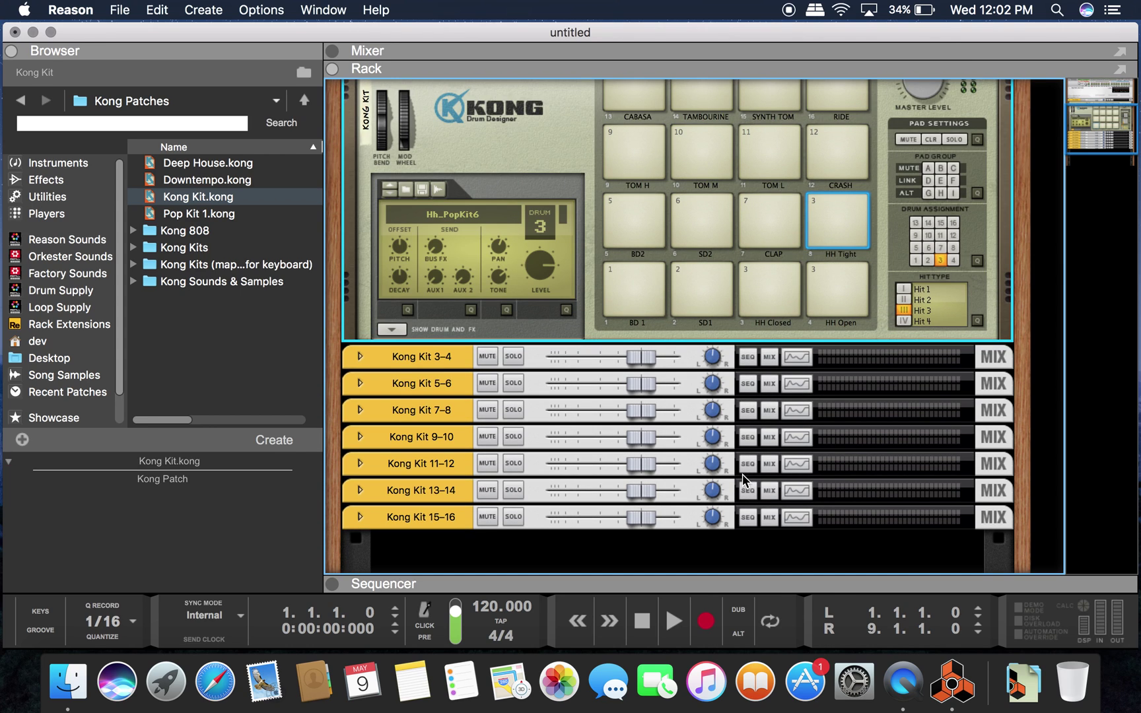
left_click(125, 8)
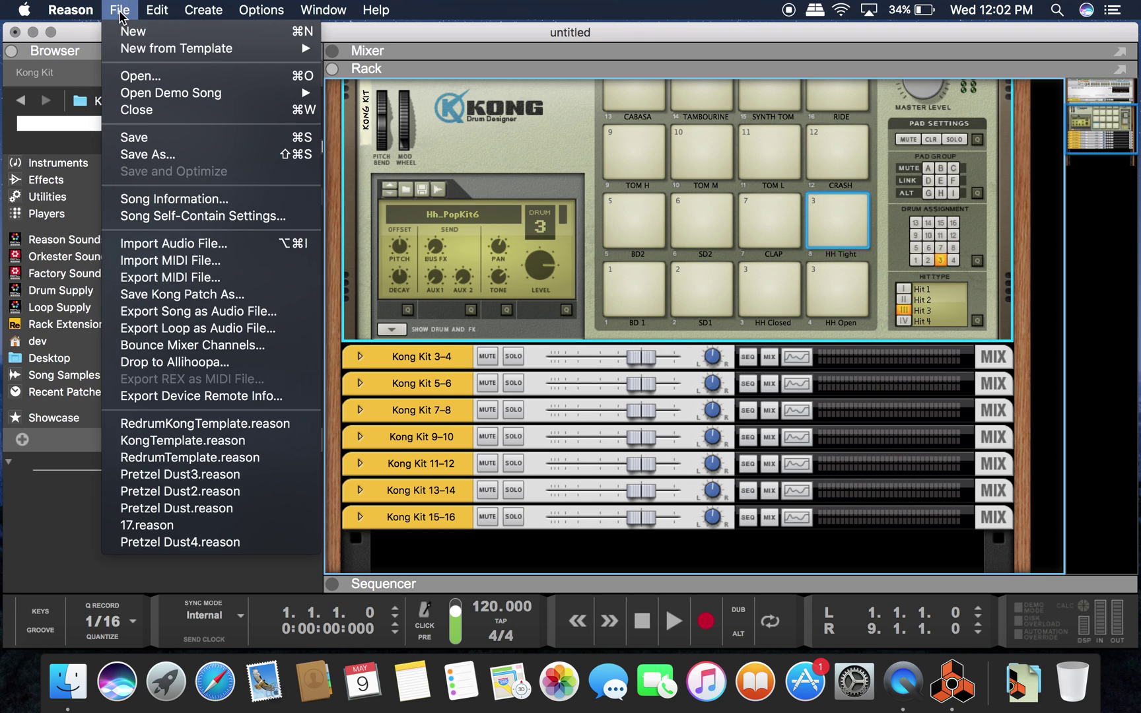
Start a new song and collapse the Mixer and Sequencer areas to show the rack
left_click(154, 30)
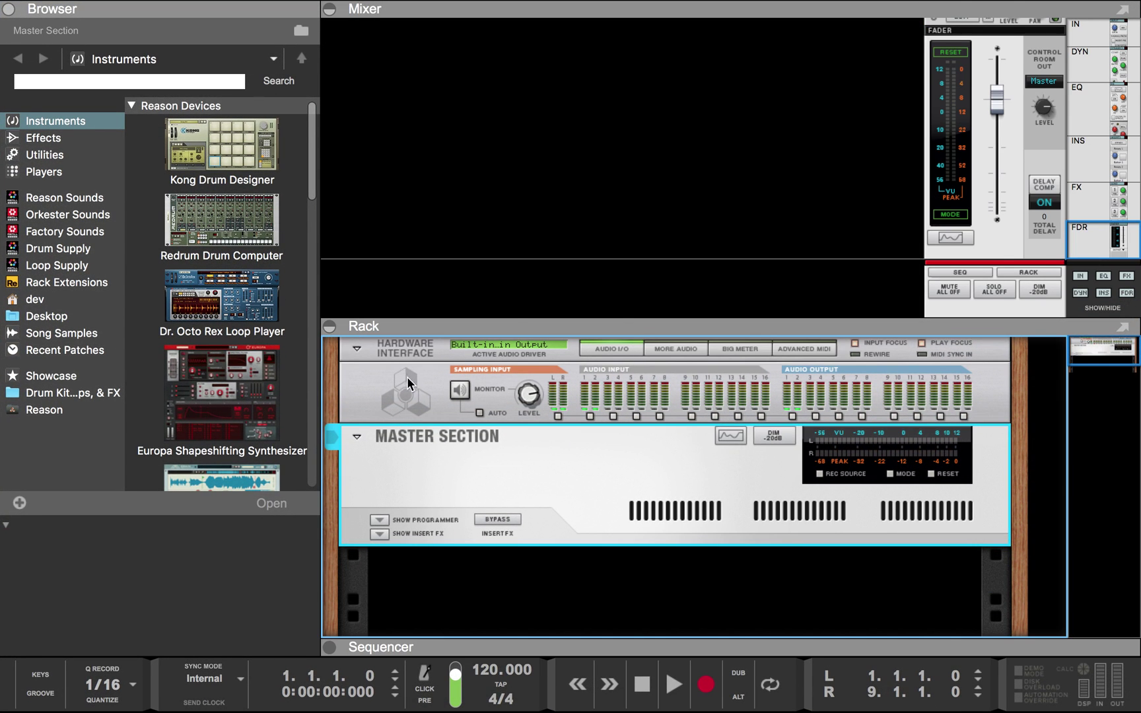
left_click(332, 328)
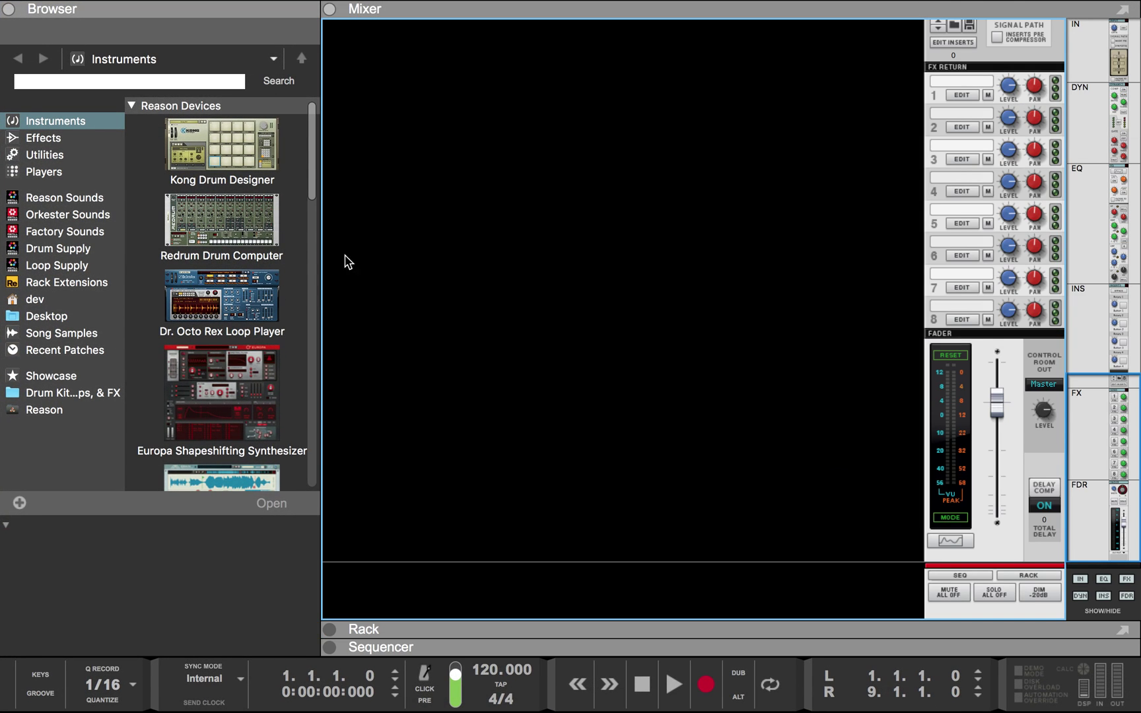
left_click(331, 11)
left_click(330, 344)
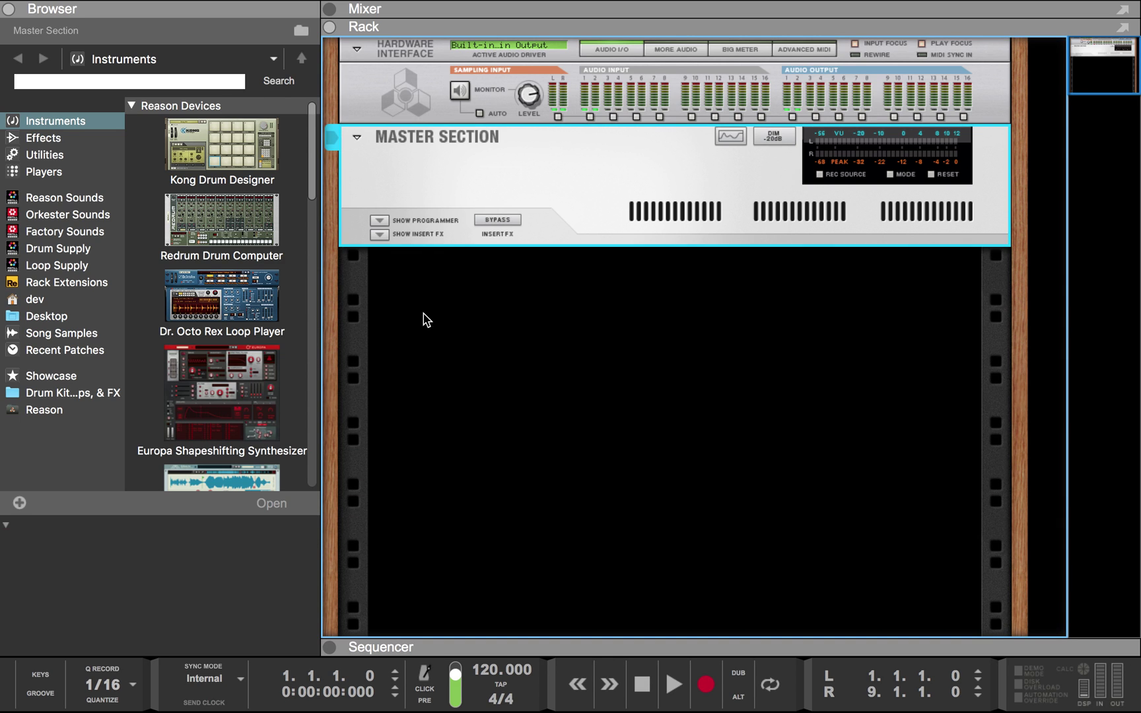
Add a Redrum Drum Computer with the Disco Kit RDK to the empty rack
right_click(432, 309)
mouse_move(581, 448)
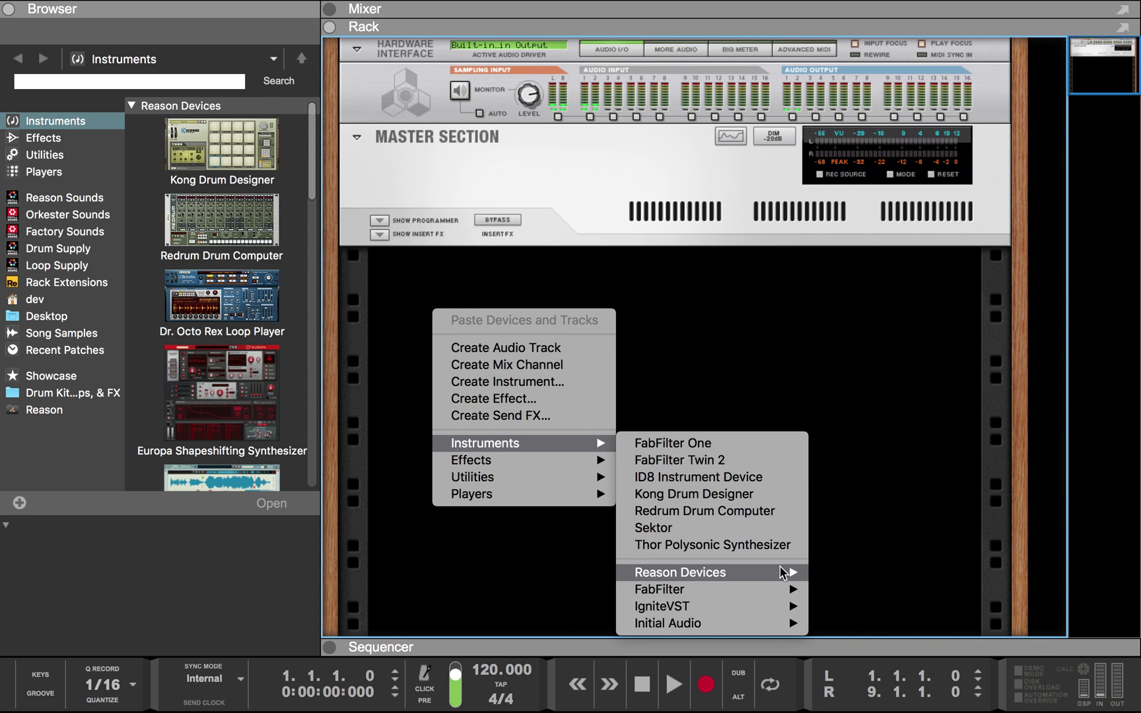
mouse_move(784, 575)
left_click(921, 404)
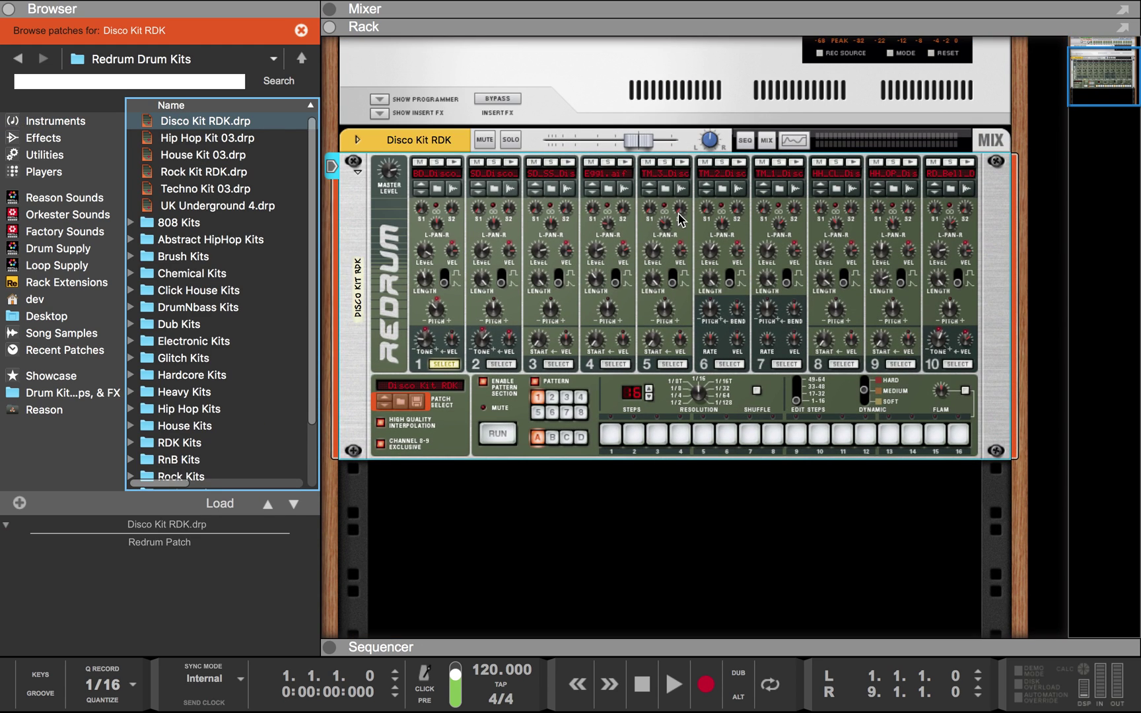
Create a Mix Channel below Redrum and duplicate it up to four channels
right_click(501, 511)
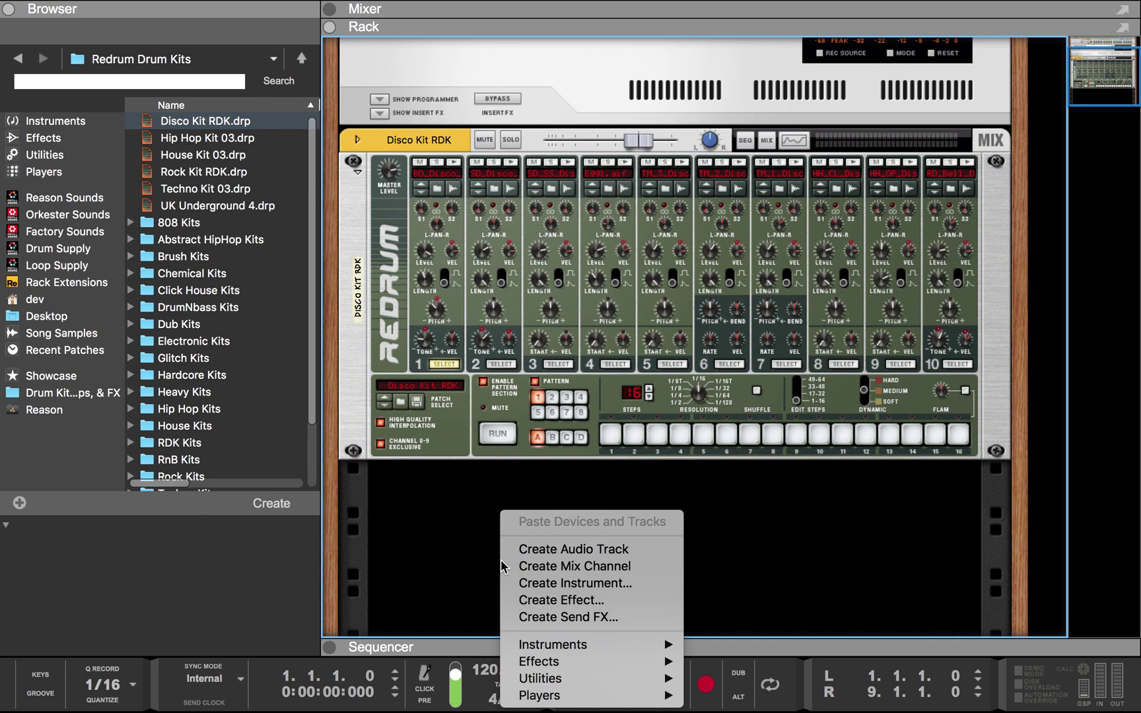
left_click(641, 572)
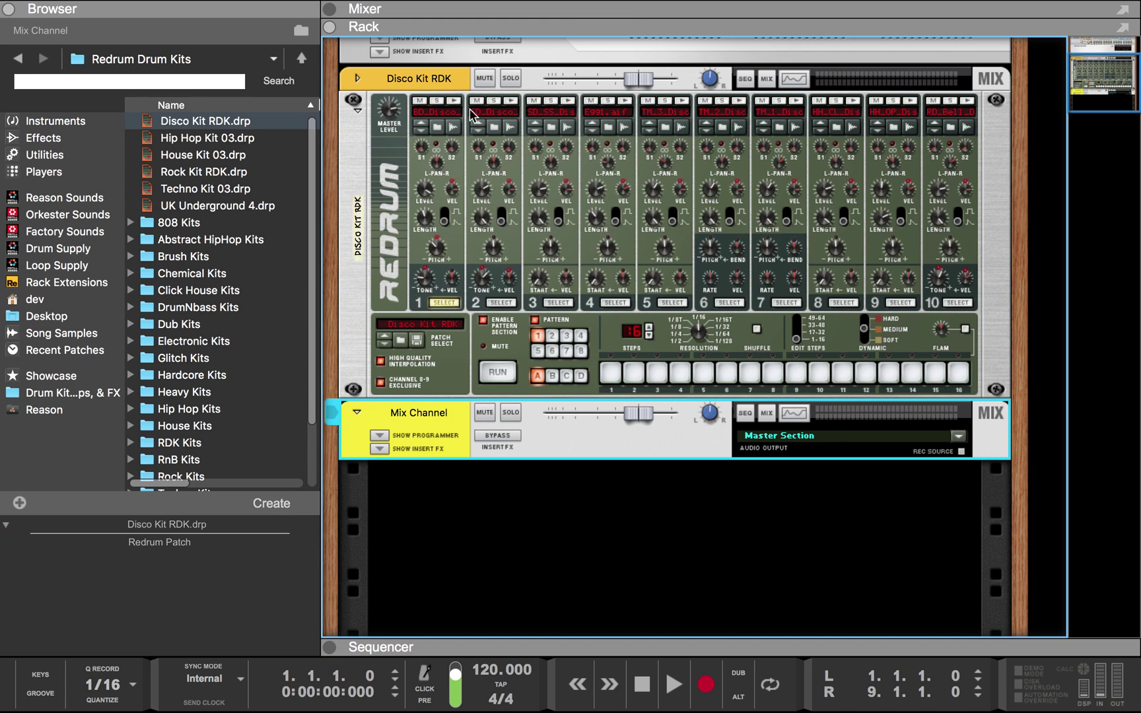
right_click(447, 434)
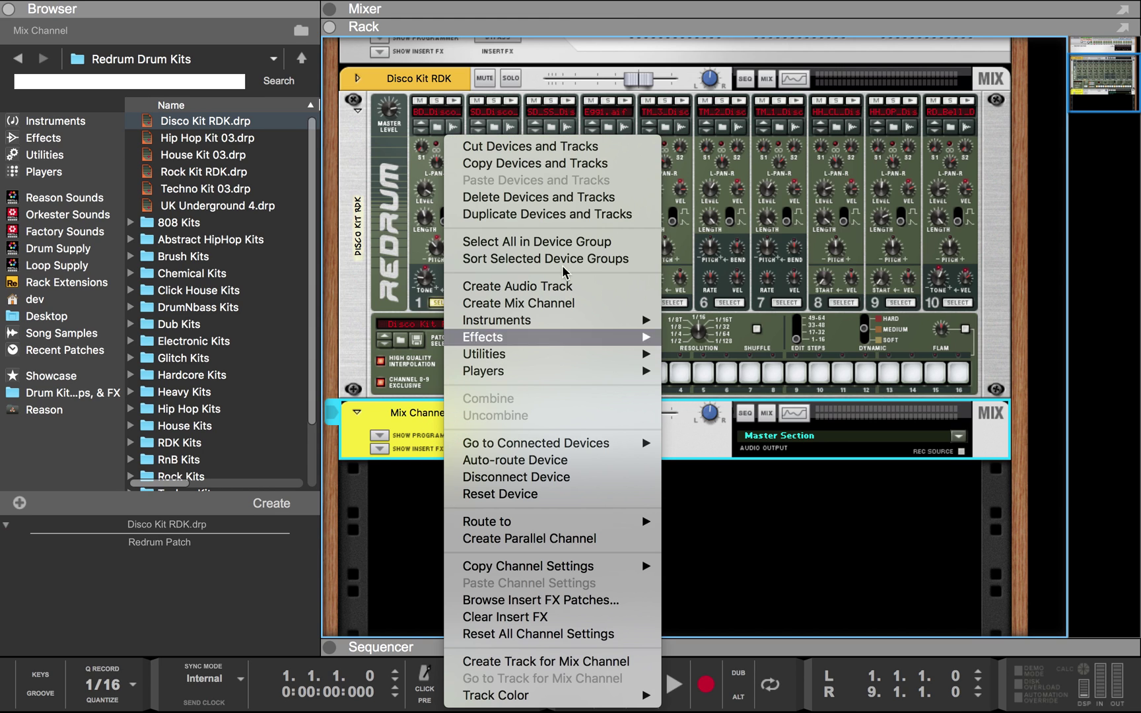
left_click(590, 222)
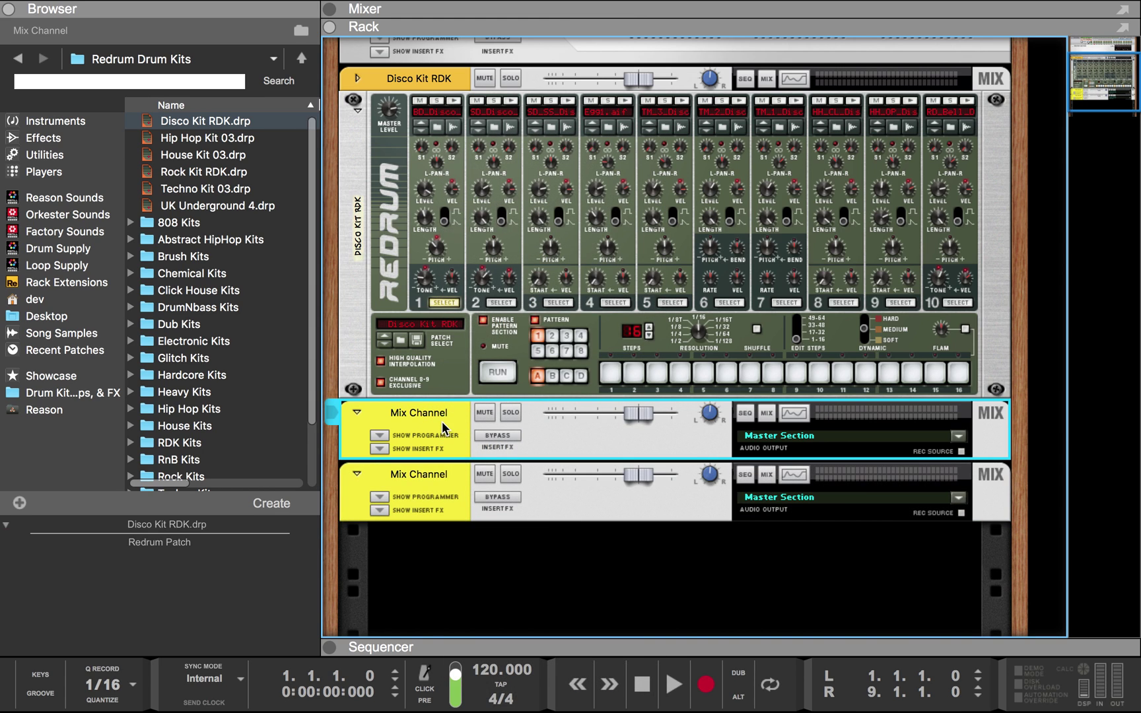
right_click(444, 429)
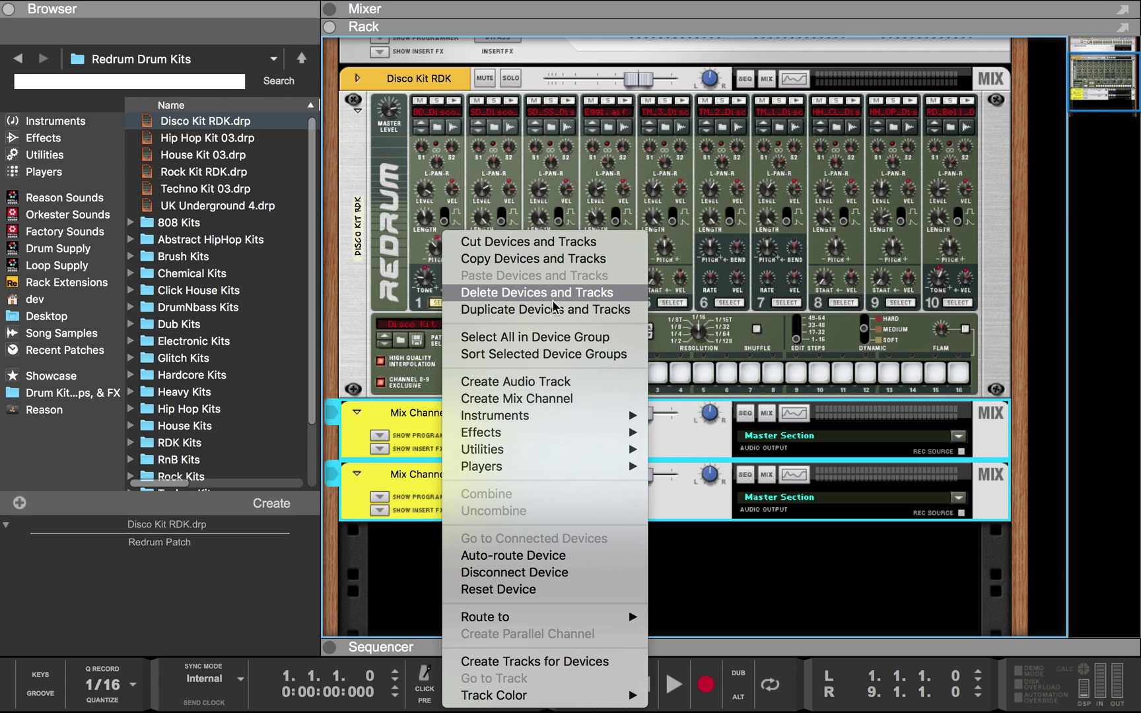
left_click(560, 320)
Duplicate all four channels, then two more, to total ten Mix Channels
scroll(449, 436, "down", 4)
left_click(432, 322)
key("super+a")
right_click(433, 321)
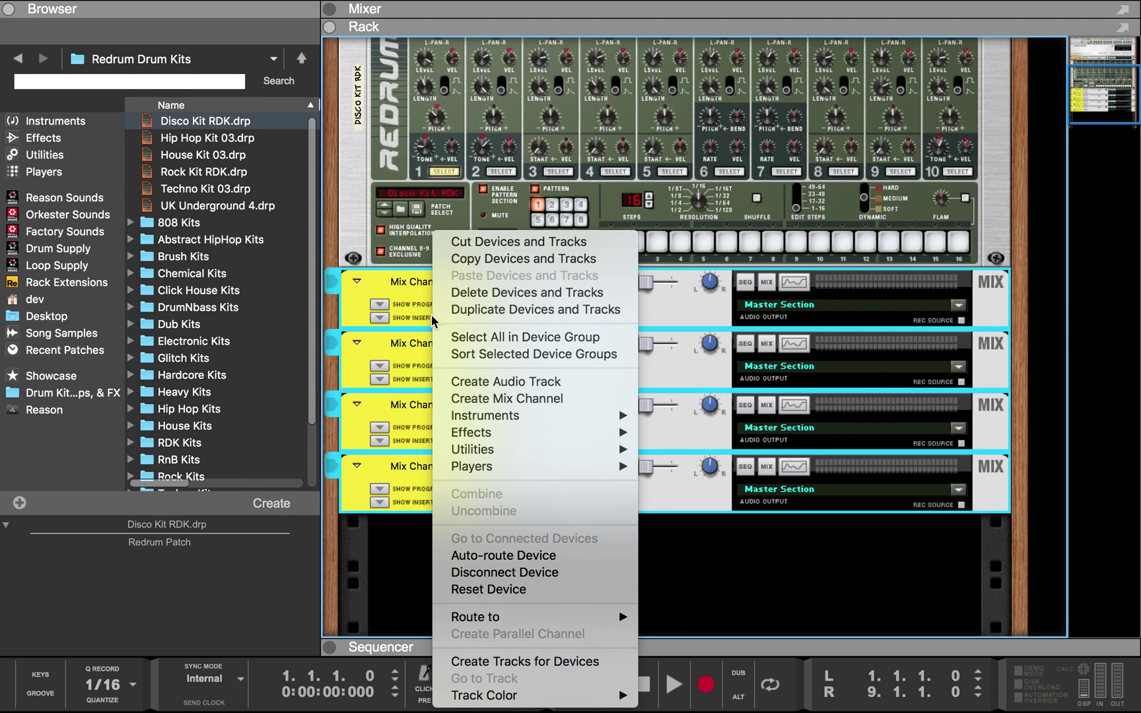
left_click(533, 310)
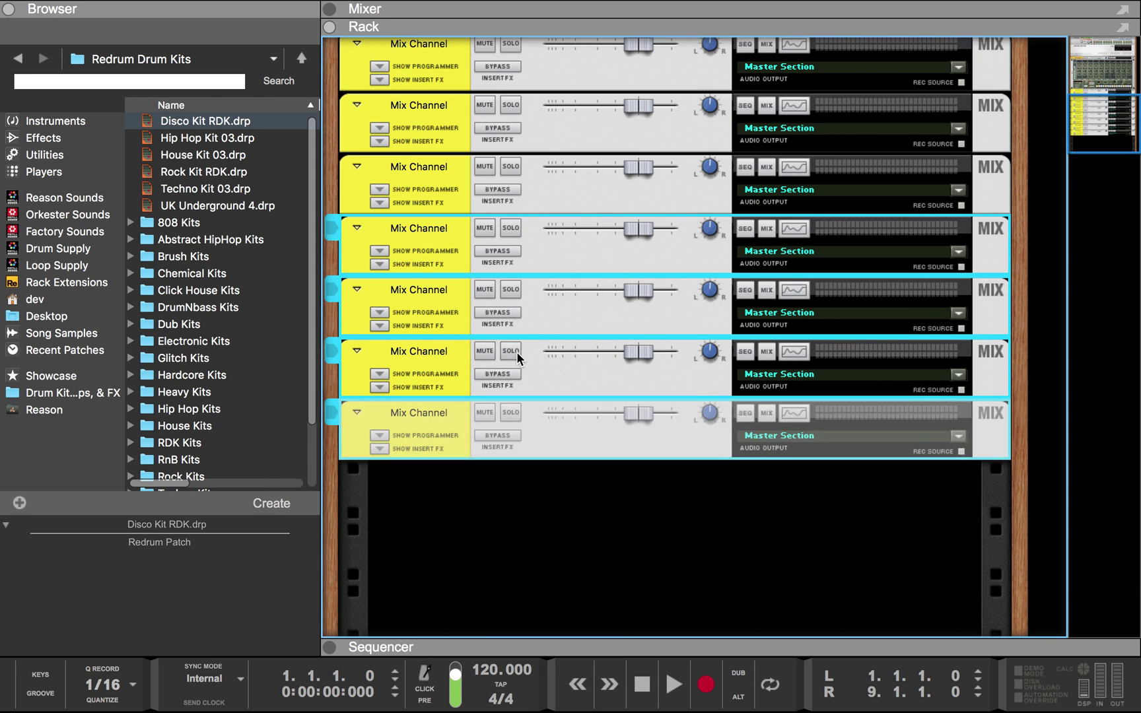
left_click(431, 361)
key("shift+Down")
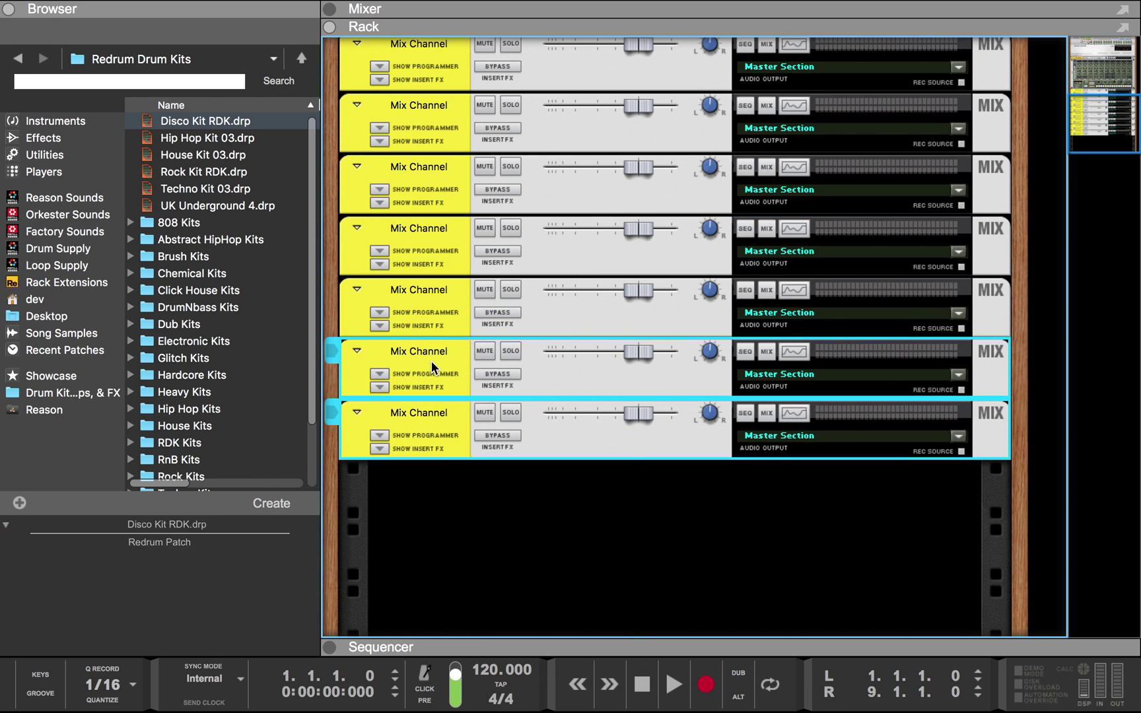
right_click(431, 361)
left_click(555, 309)
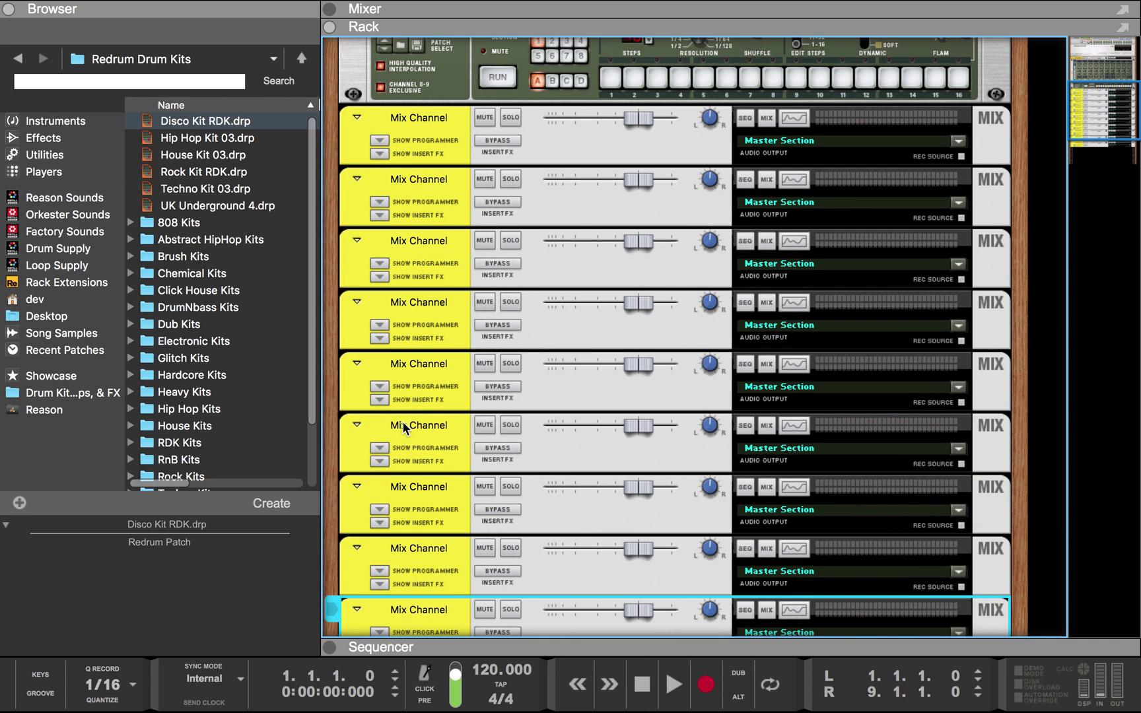
scroll(443, 467, "up", 5)
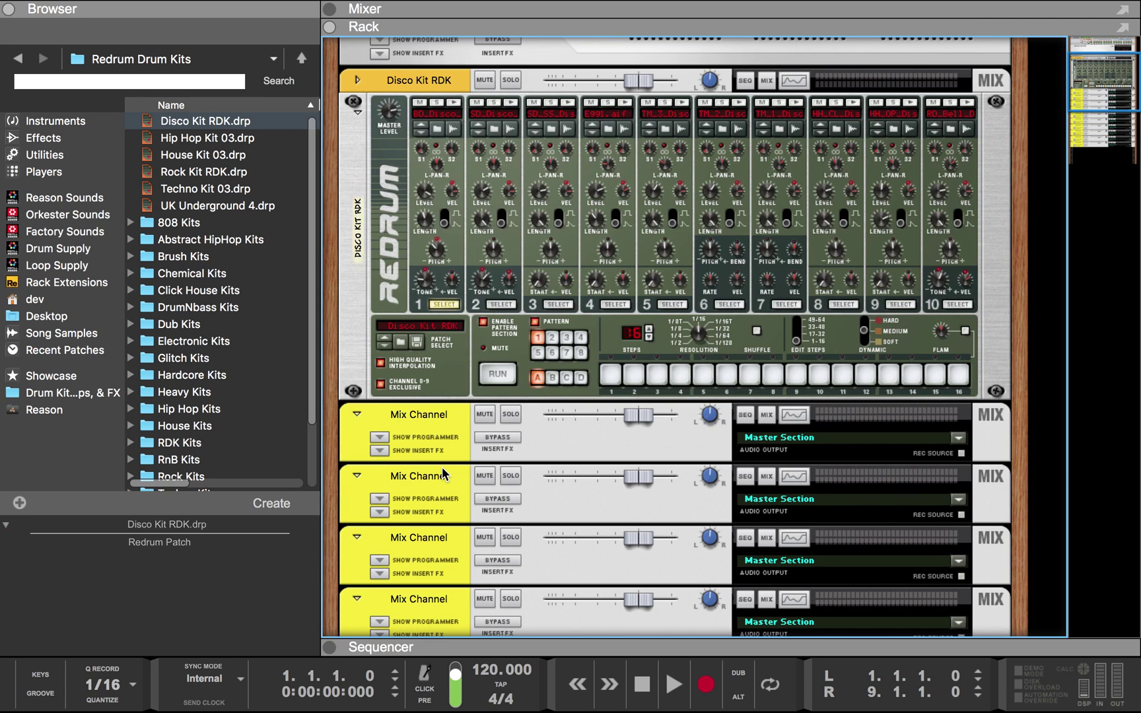
On the rack's cable side, wire Redrum outputs 1–4 into the first four Mix Channels
key("Tab")
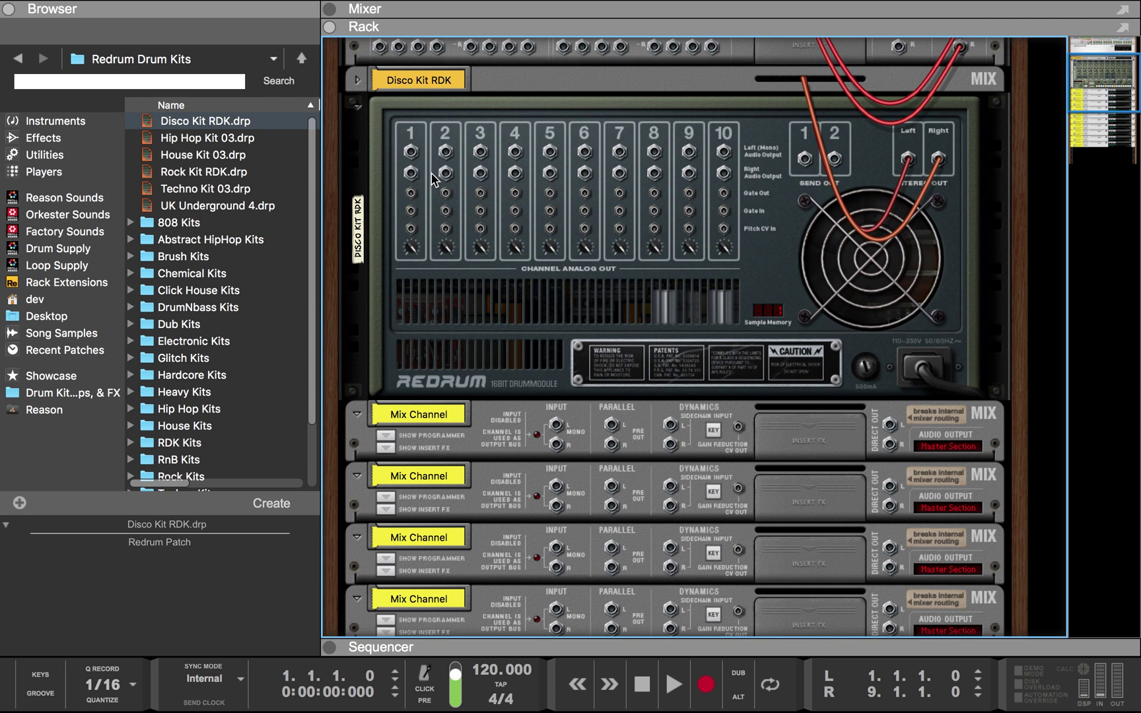
left_click_drag(410, 152, 557, 423)
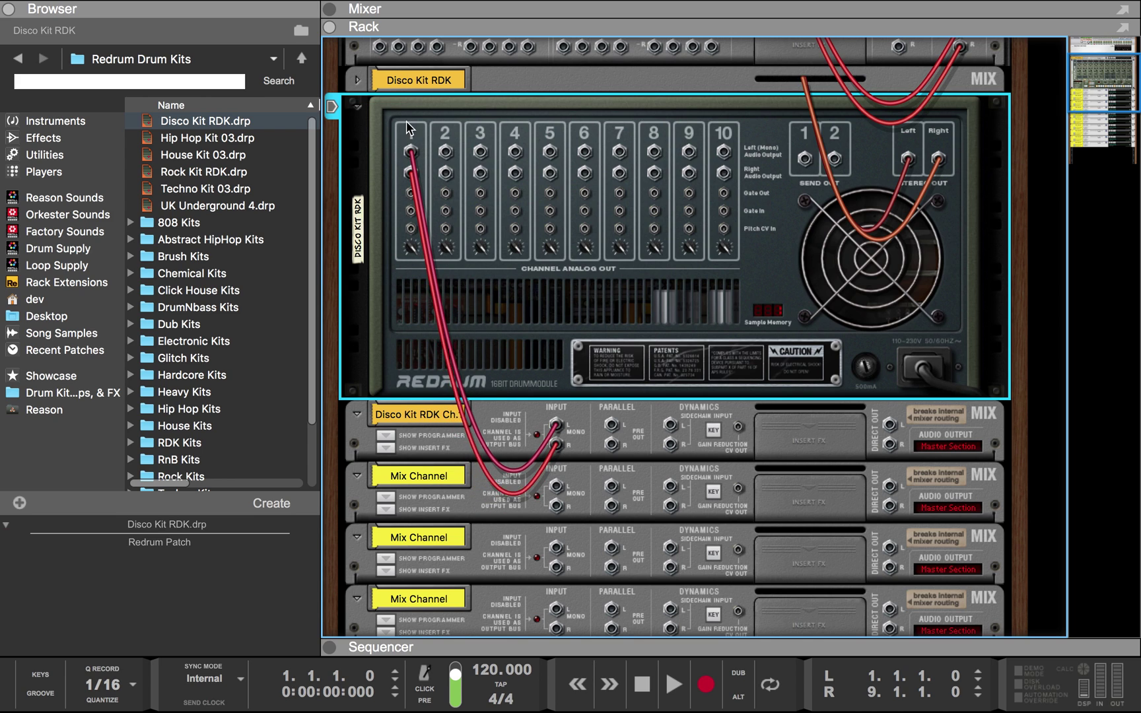
left_click_drag(446, 156, 557, 486)
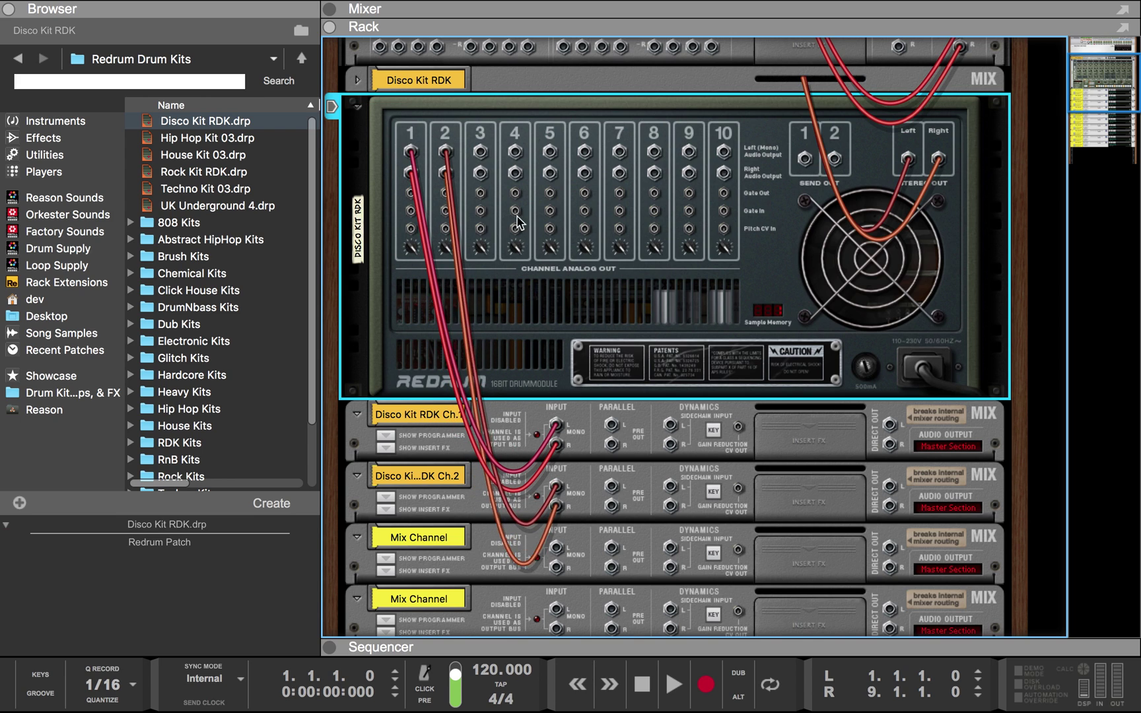
left_click_drag(477, 149, 557, 548)
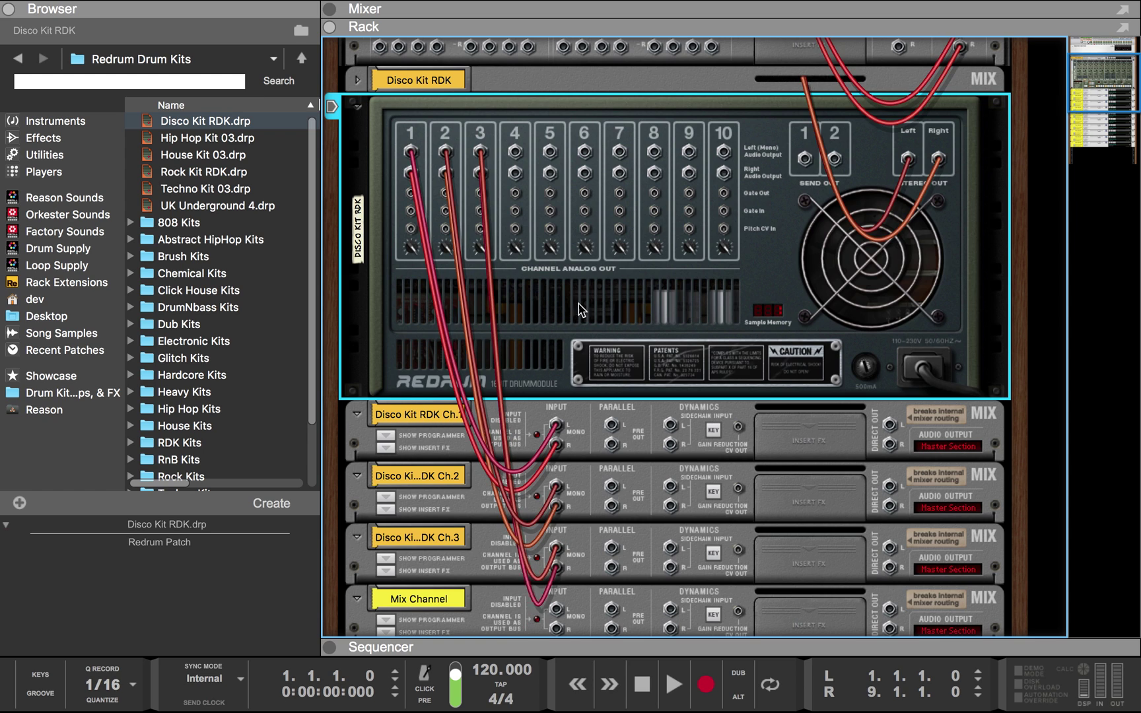
left_click_drag(517, 148, 556, 608)
Wire Redrum outputs 5–10 into Mix Channels 5–10, then flip the rack to the front
left_click_drag(550, 152, 552, 470)
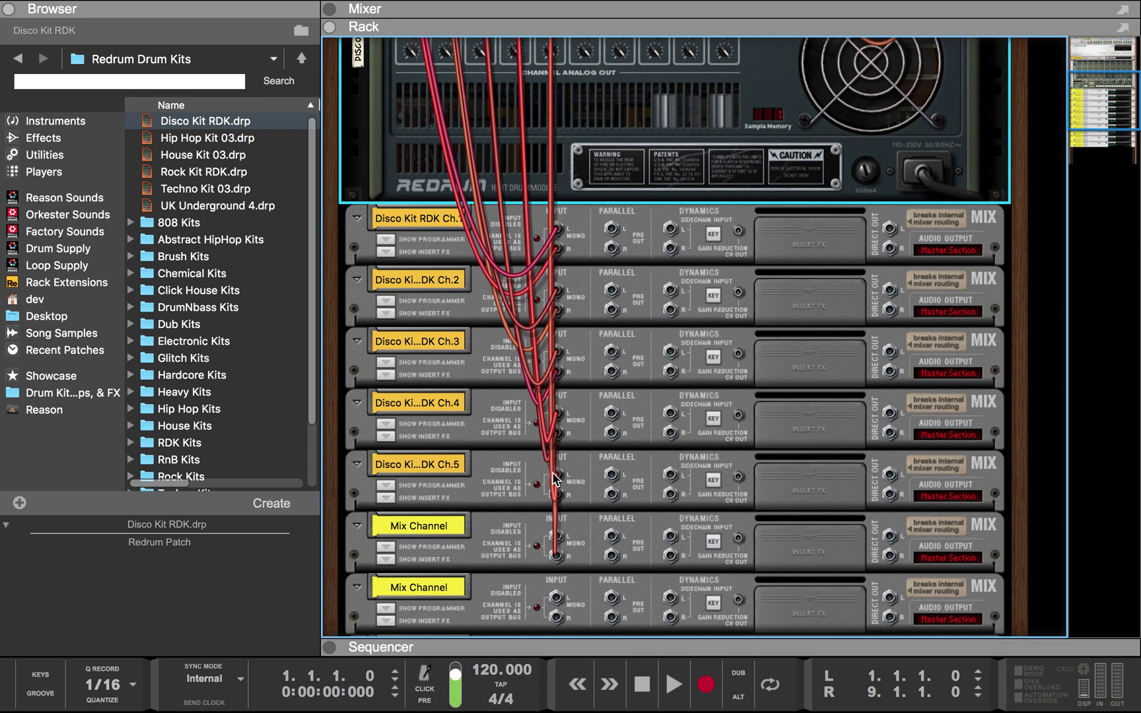
scroll(584, 198, "up", 3)
left_click_drag(584, 113, 554, 514)
scroll(561, 518, "up", 5)
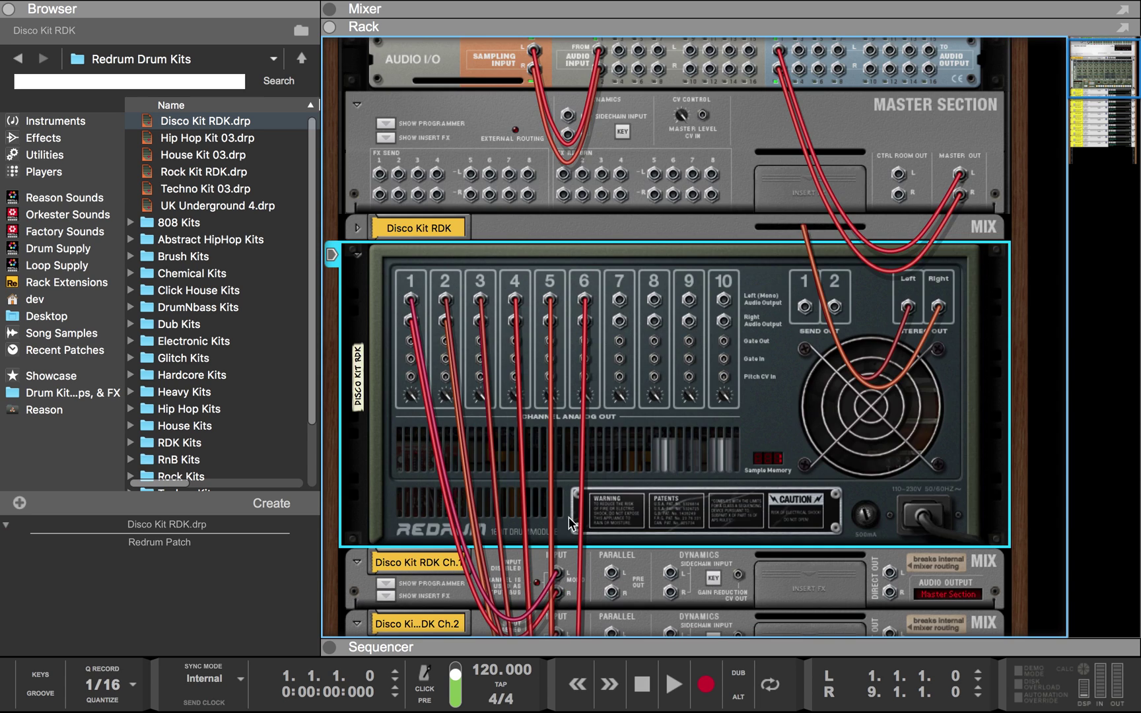
left_click_drag(619, 301, 557, 551)
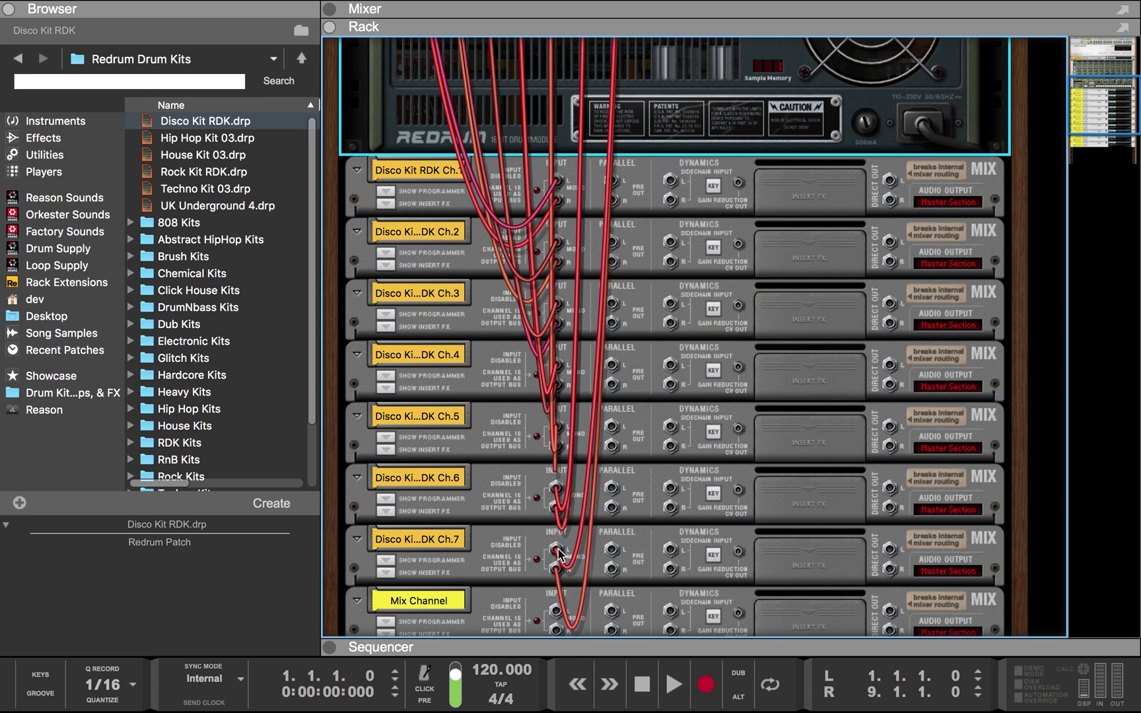
scroll(641, 291, "up", 6)
left_click_drag(656, 304, 560, 506)
scroll(690, 210, "up", 10)
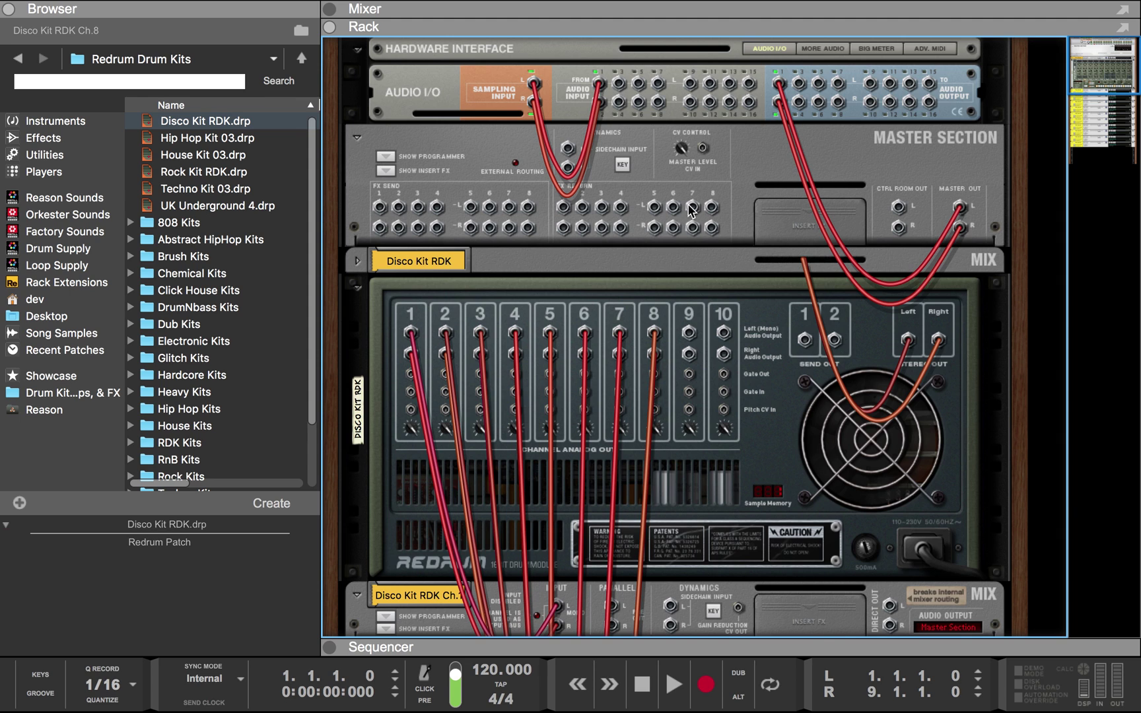
left_click_drag(692, 324, 557, 494)
scroll(558, 498, "up", 10)
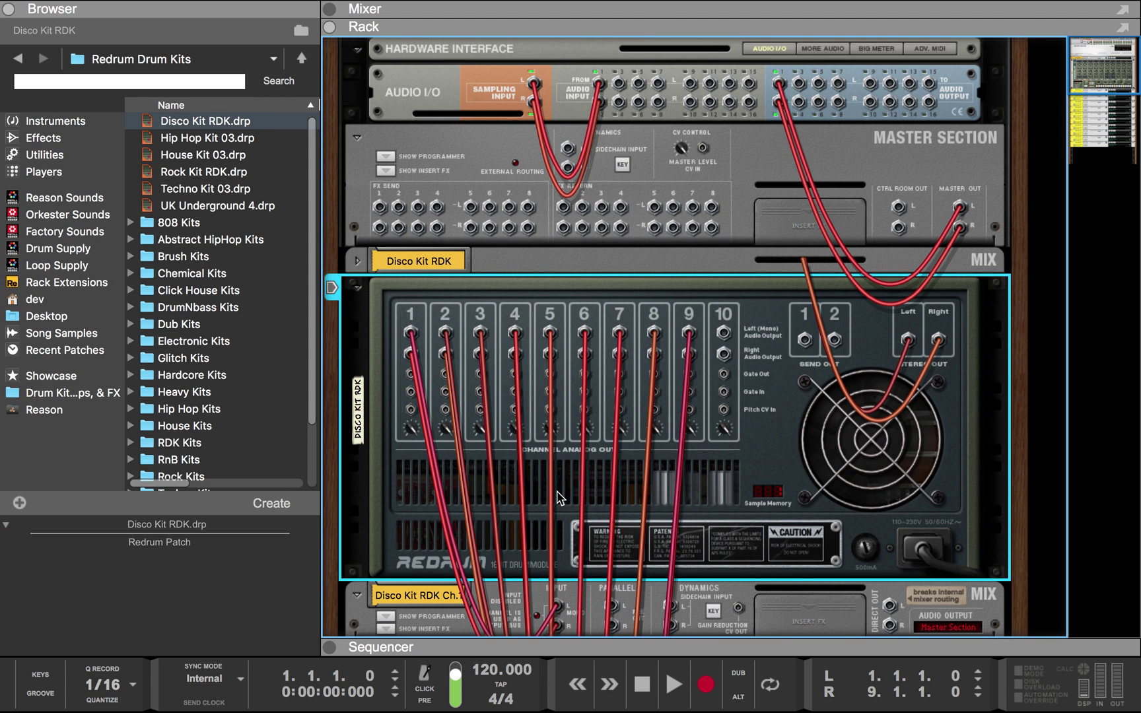
left_click_drag(725, 338, 557, 522)
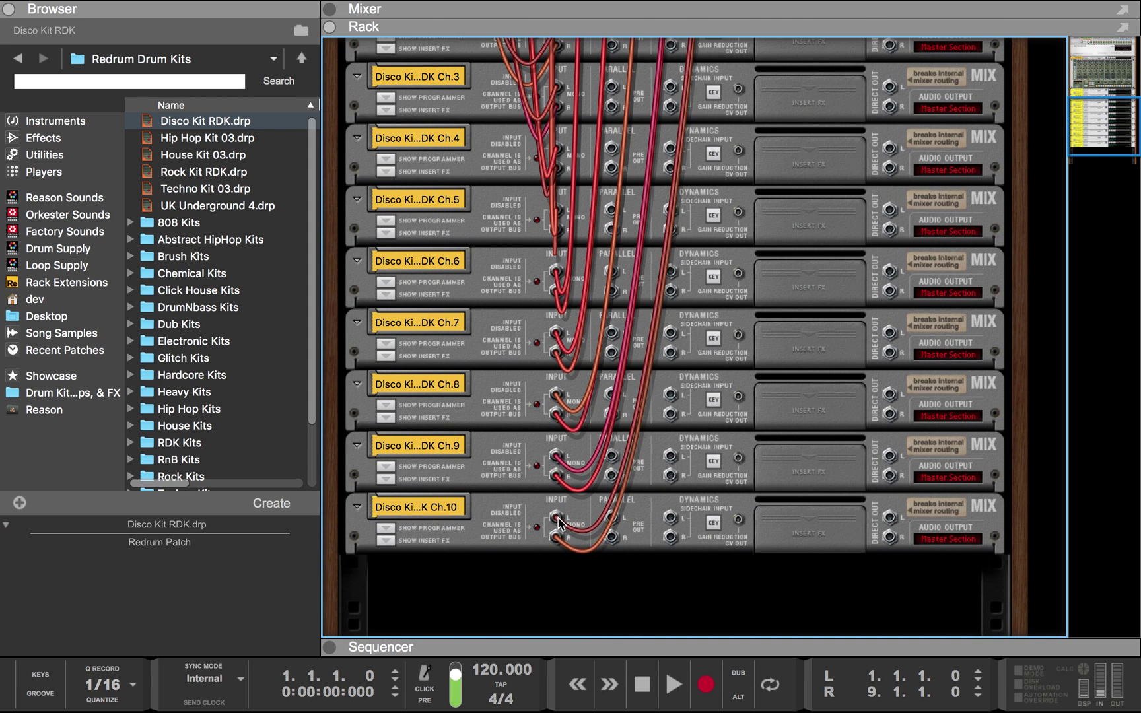
key("Tab")
scroll(638, 491, "up", 10)
Trigger Redrum drum channels 1 through 7 to confirm each reaches its own mix channel
left_click(454, 93)
left_click(511, 93)
left_click(569, 93)
left_click(626, 93)
left_click(680, 93)
left_click(739, 94)
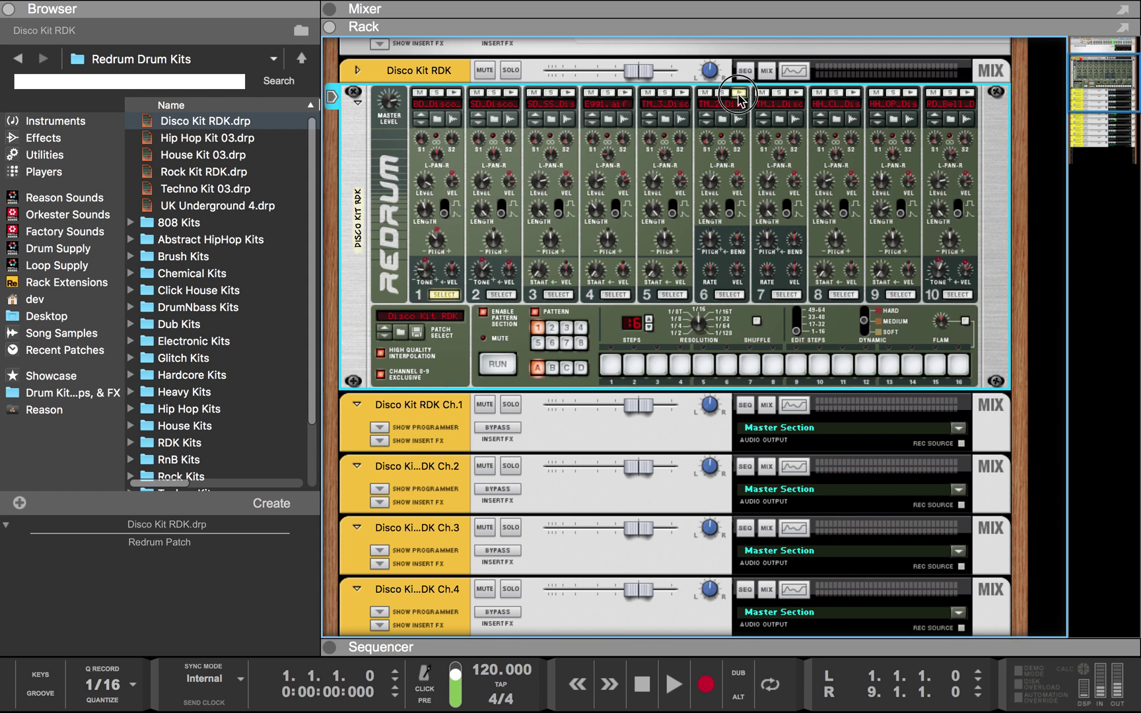
left_click(795, 93)
Fold Disco Kit mix channels Ch.1 through Ch.10 into single rows
scroll(807, 146, "down", 5)
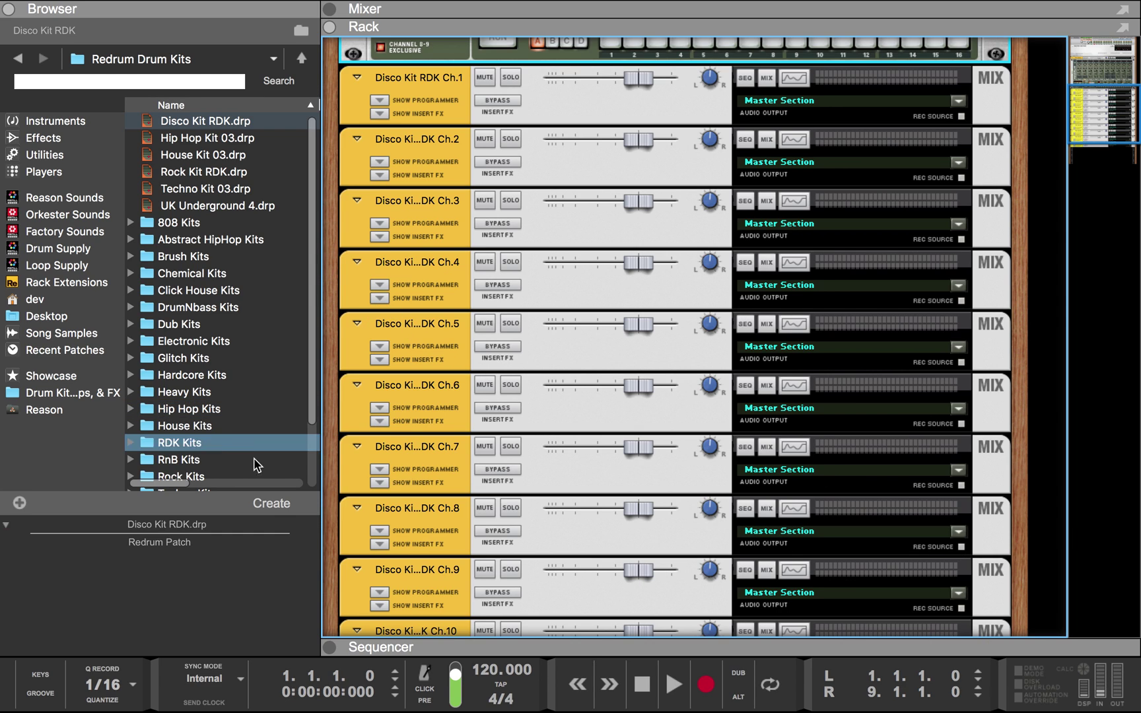
left_click(357, 446)
left_click(360, 475)
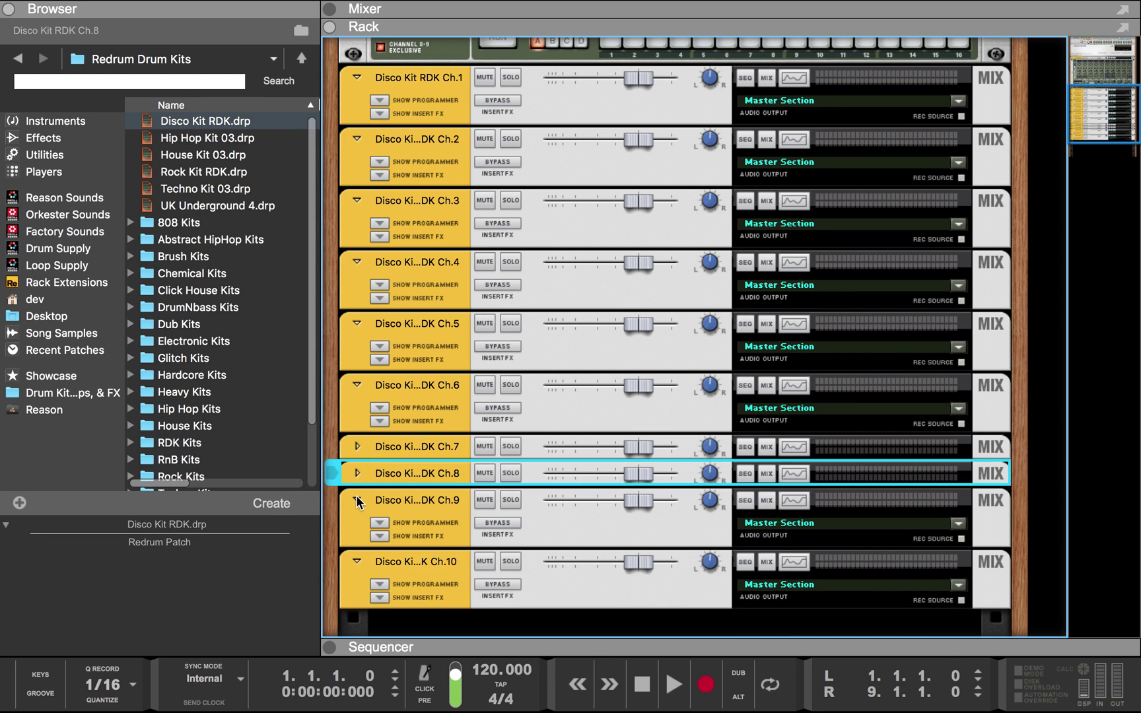
left_click(357, 500)
left_click(358, 526)
left_click(359, 387)
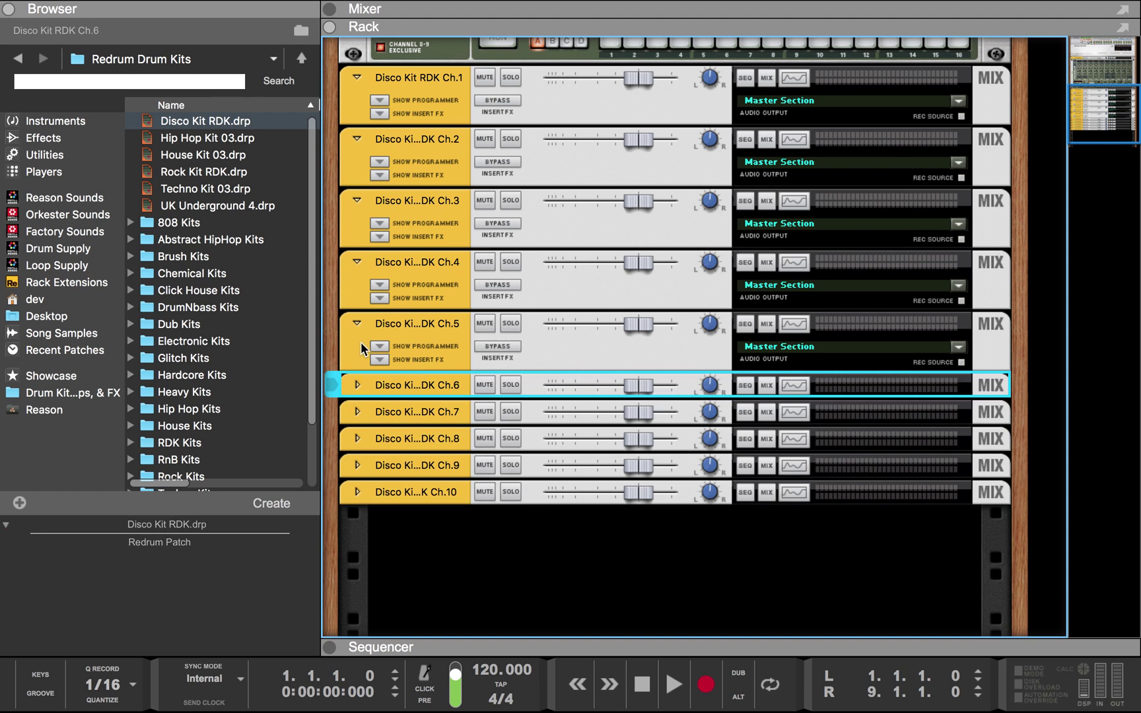
left_click(357, 324)
left_click(357, 262)
left_click(358, 225)
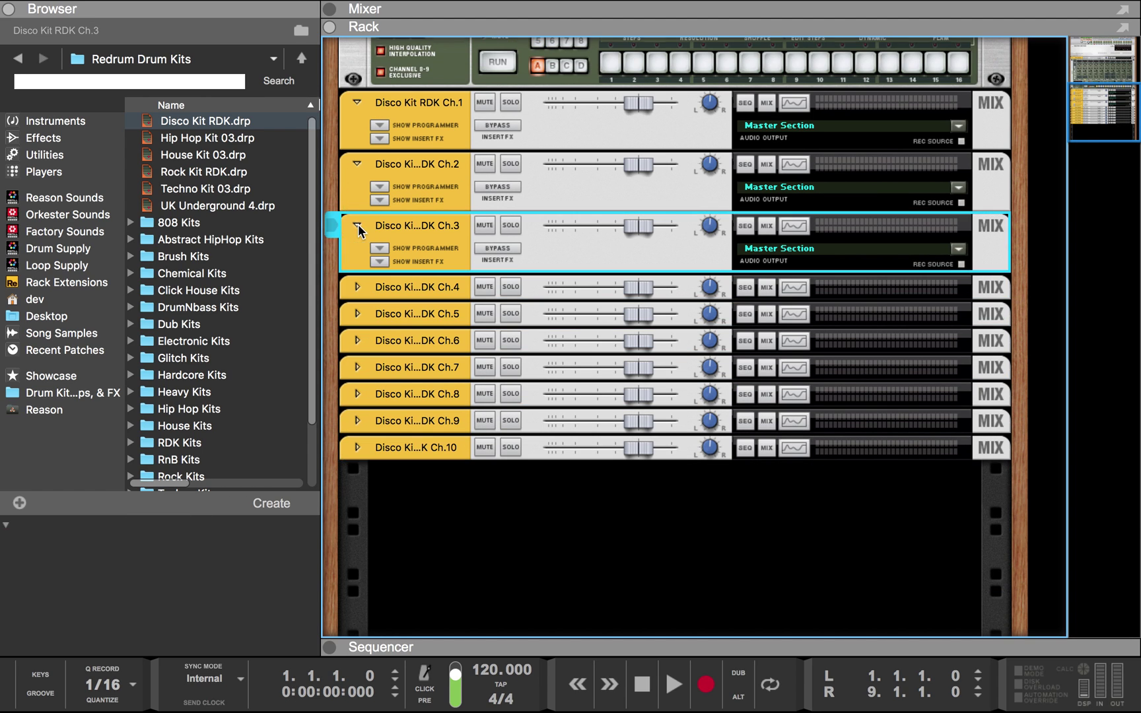
left_click(357, 198)
left_click(357, 173)
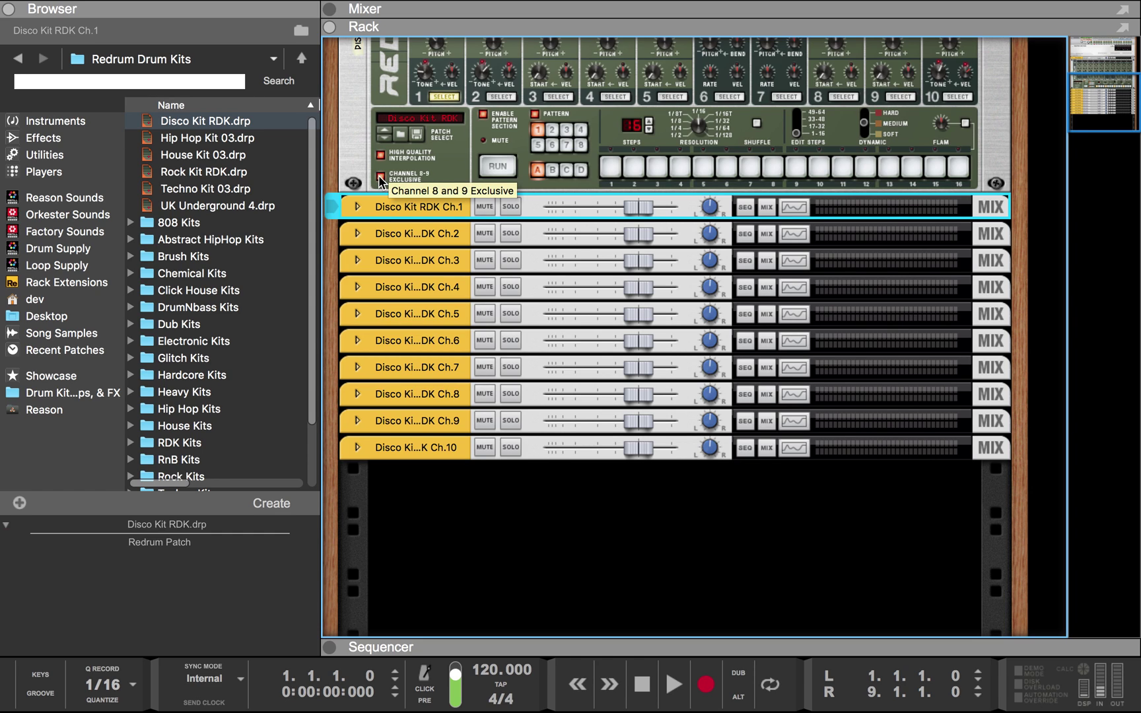
scroll(504, 294, "up", 5)
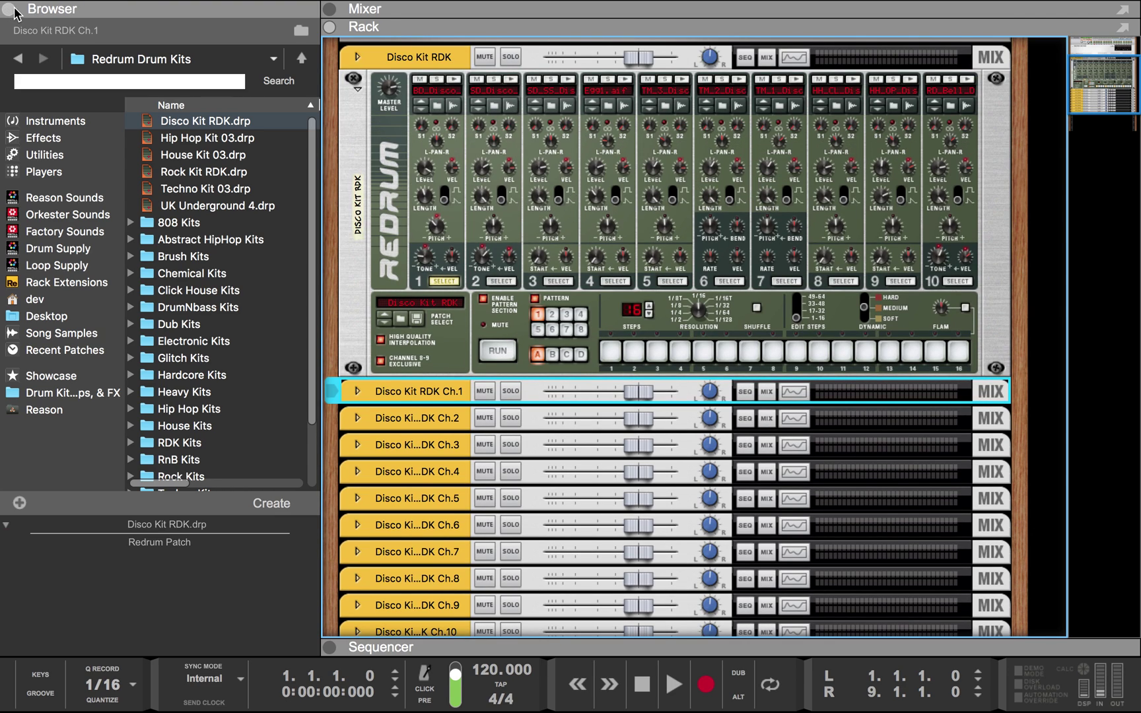
Leave full-screen mode and bring the first untitled song with the Kong Kit forward
mouse_move(223, 2)
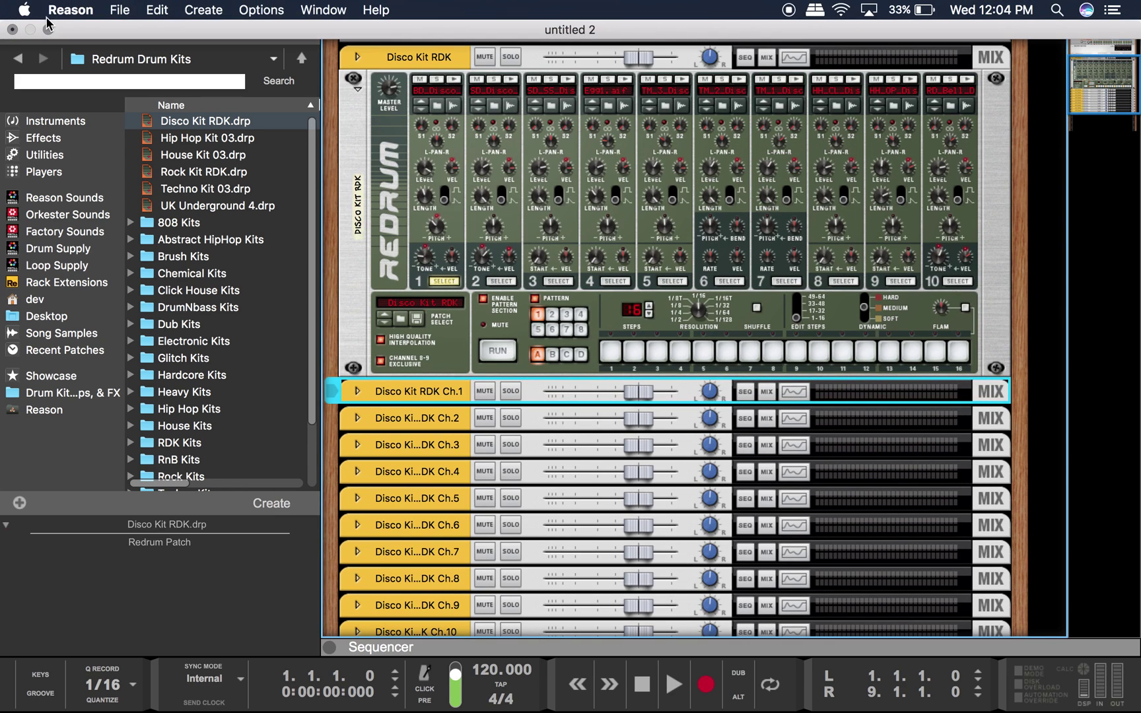
left_click(47, 29)
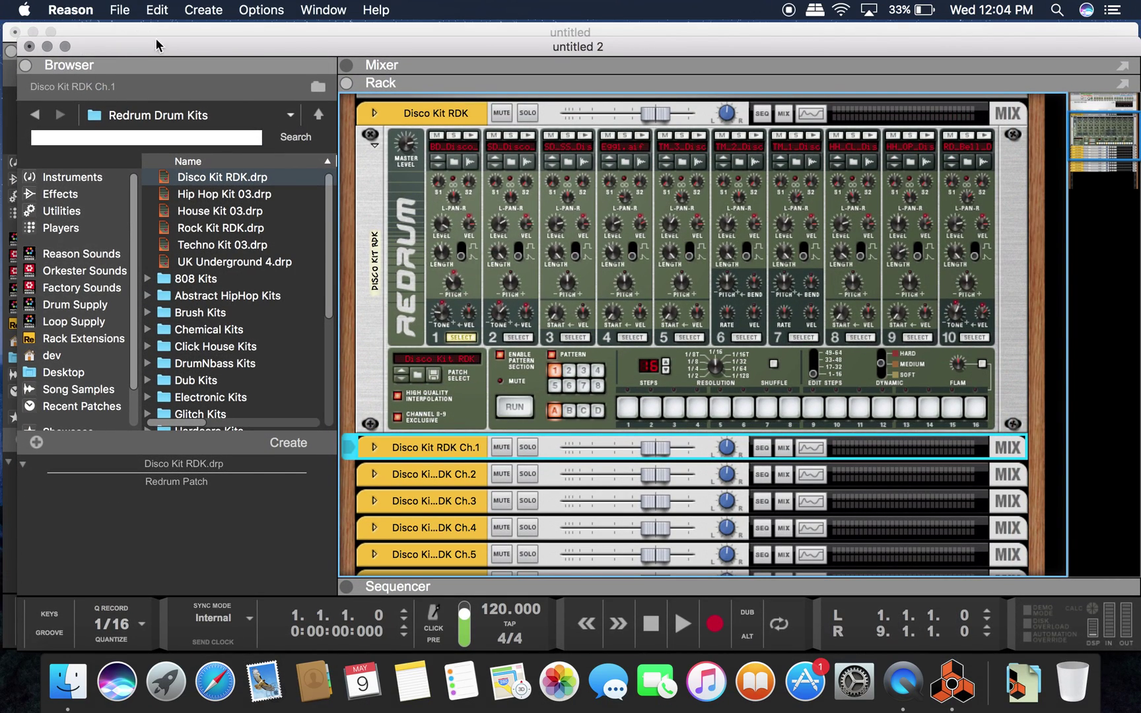
left_click(278, 31)
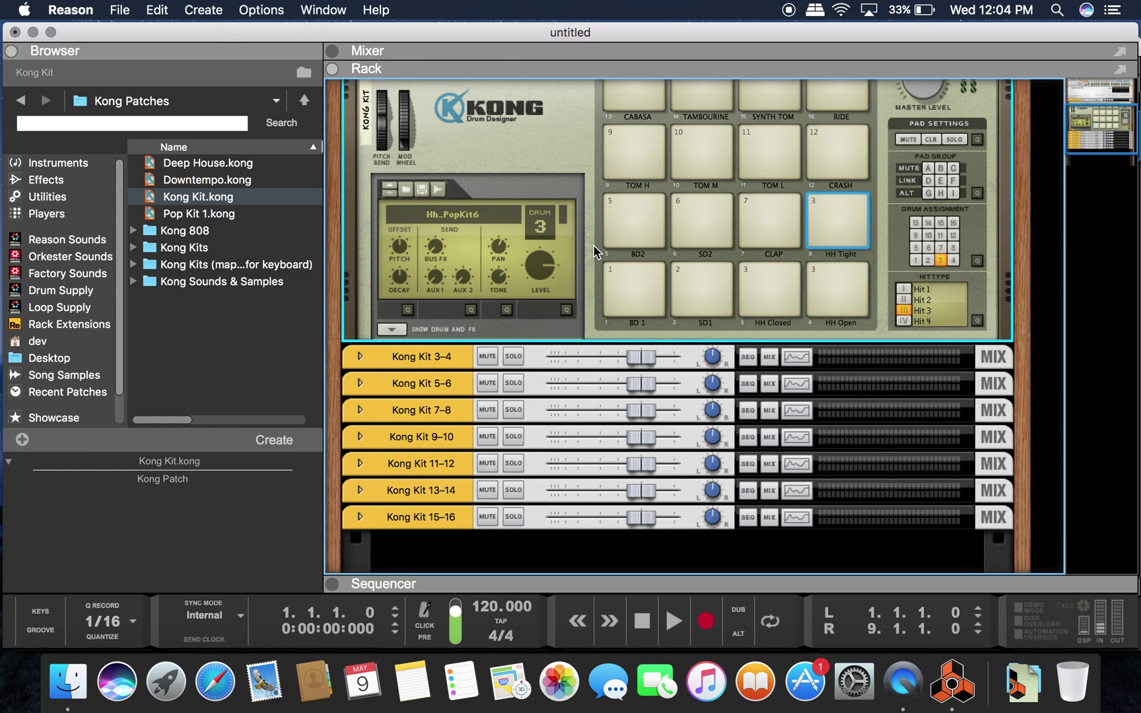
Play Kong pads, including HH Closed and HH Open, to check their folded channels register
scroll(727, 410, "down", 3)
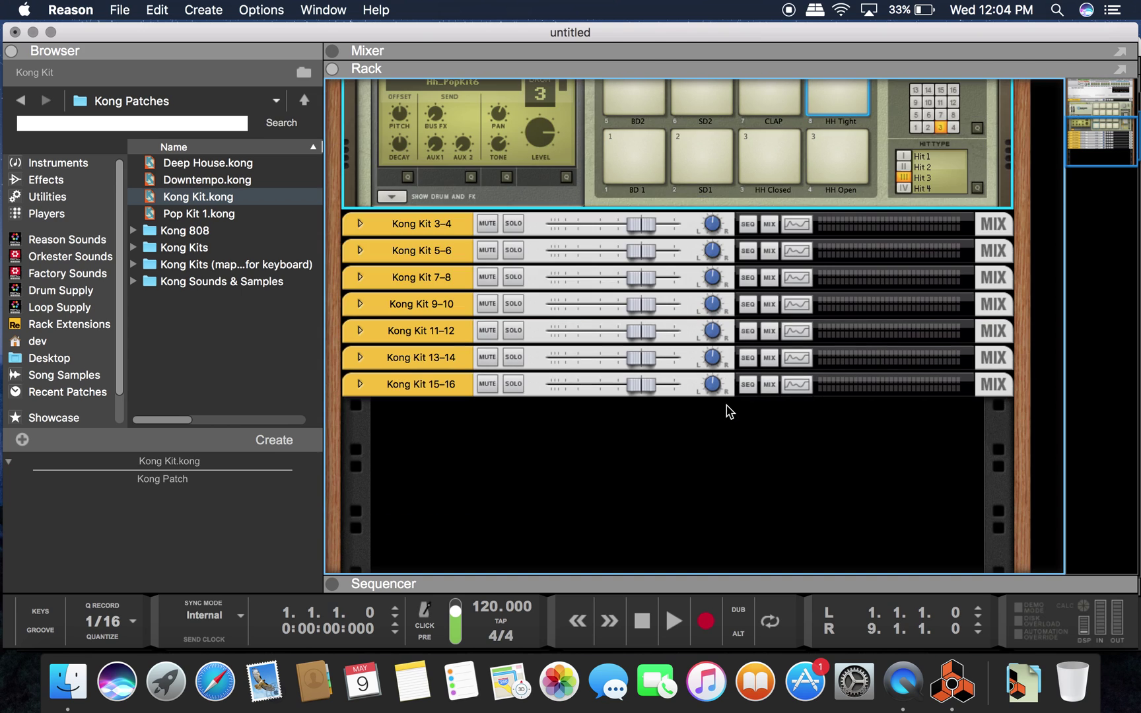
scroll(727, 409, "up", 8)
scroll(729, 411, "down", 5)
scroll(739, 372, "up", 2)
left_click(838, 247)
left_click(635, 315)
left_click(767, 315)
left_click(838, 320)
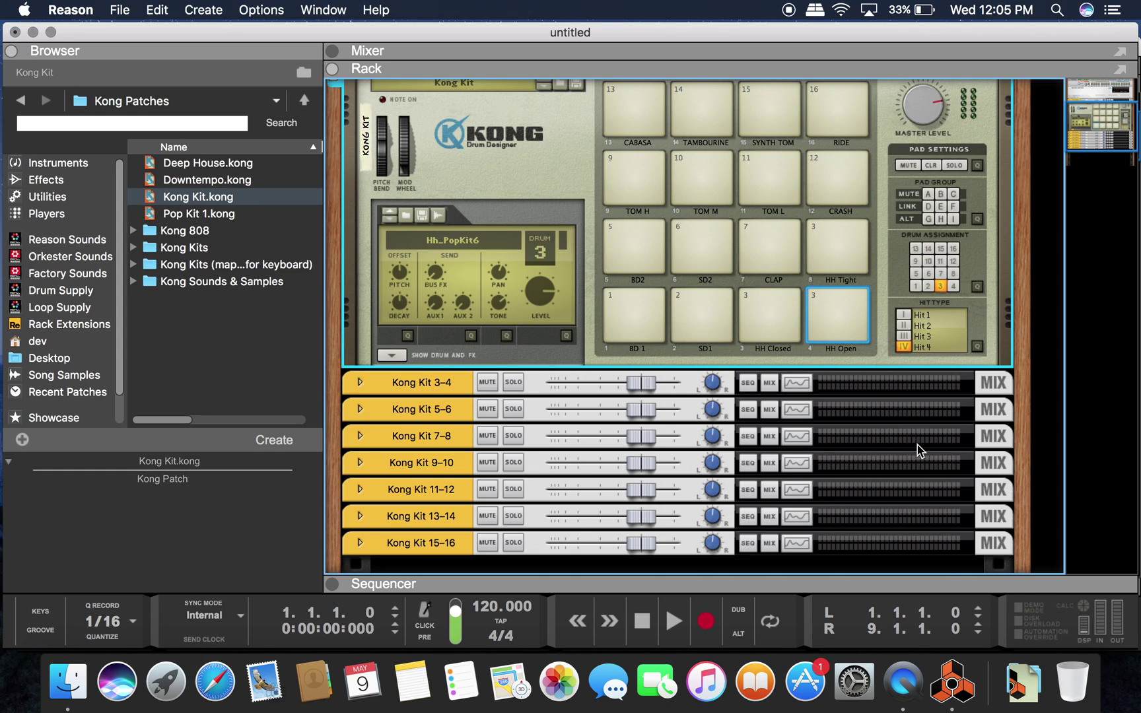
scroll(918, 451, "down", 2)
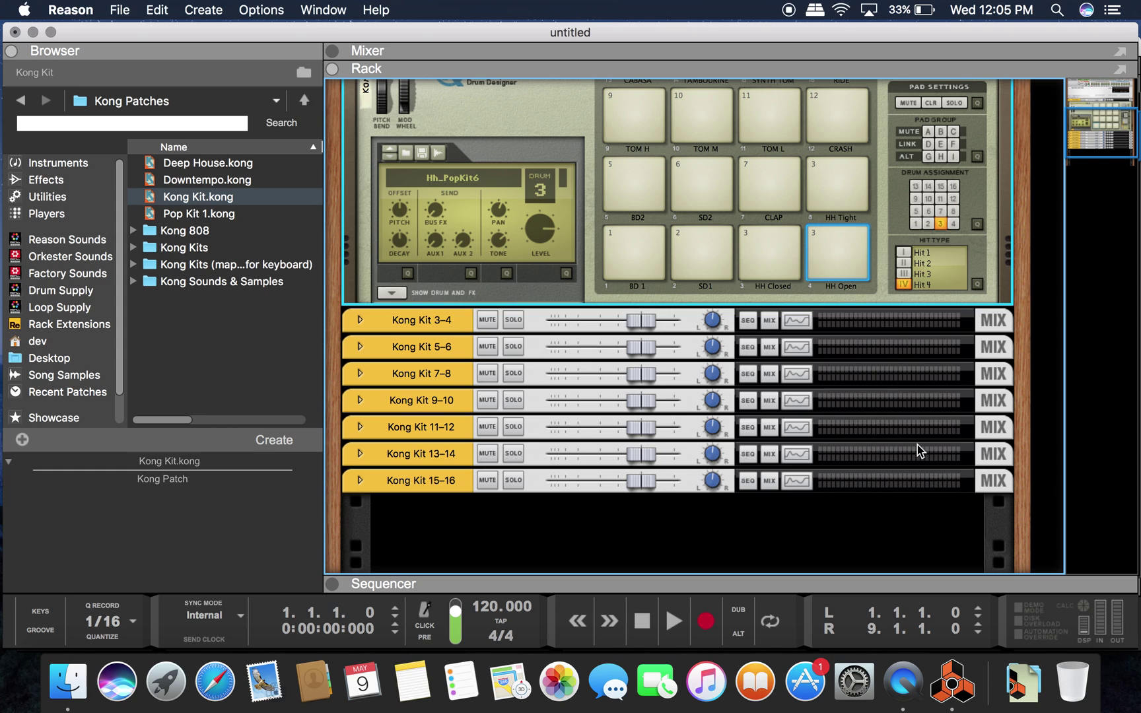
scroll(918, 451, "down", 3)
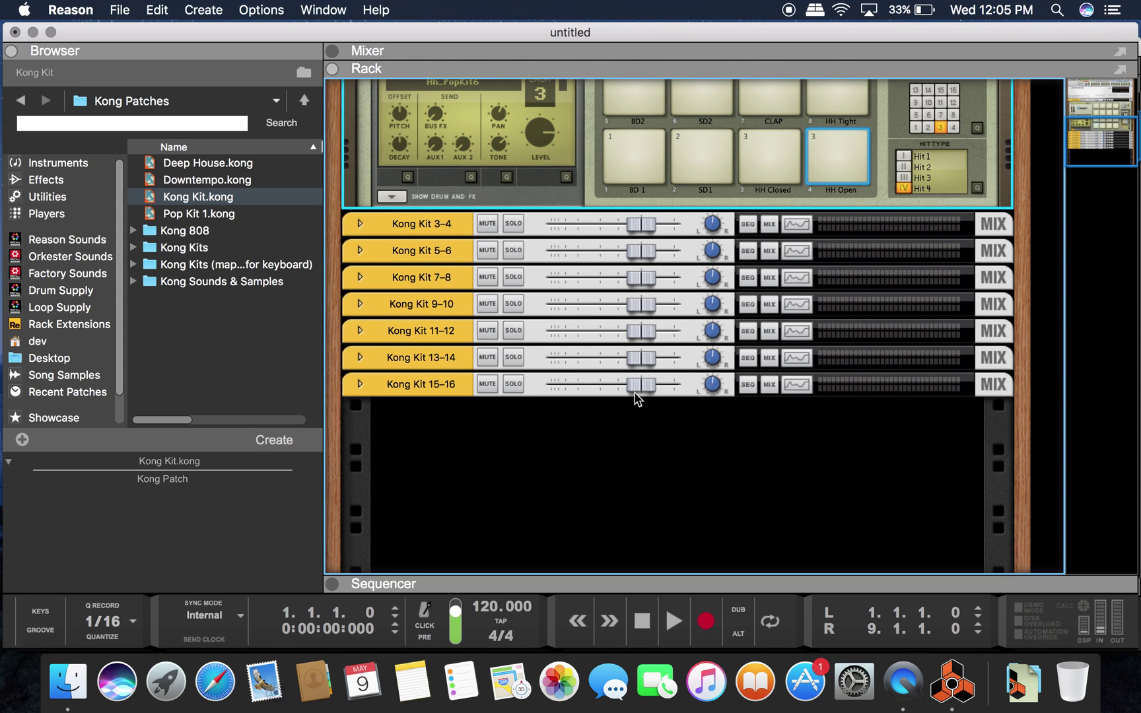